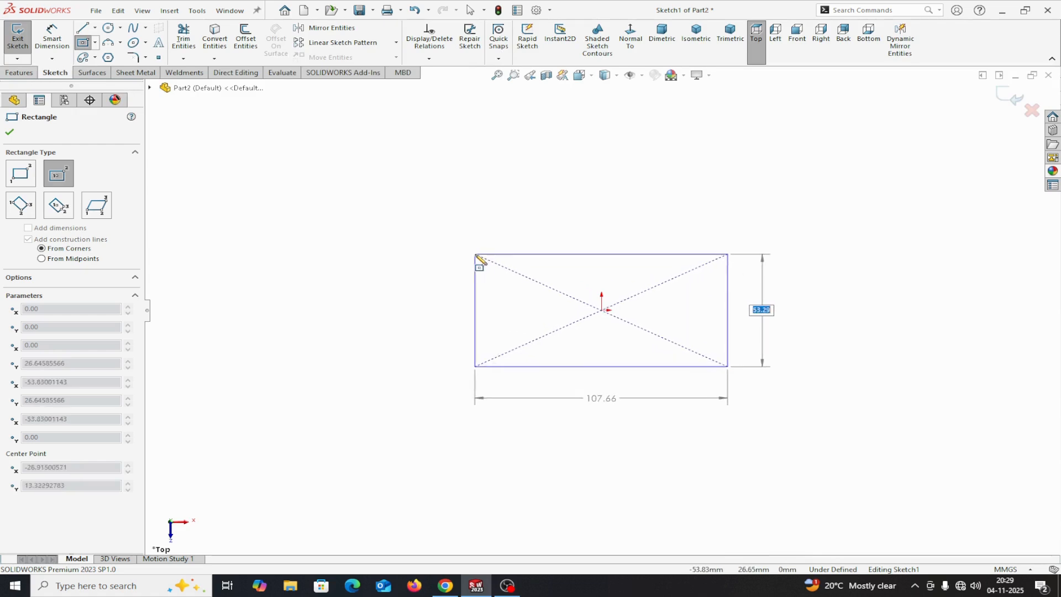
Sketch a center rectangle on the origin, about 108 mm wide and 53 mm high
left_click(475, 254)
right_click(475, 255)
left_click(511, 264)
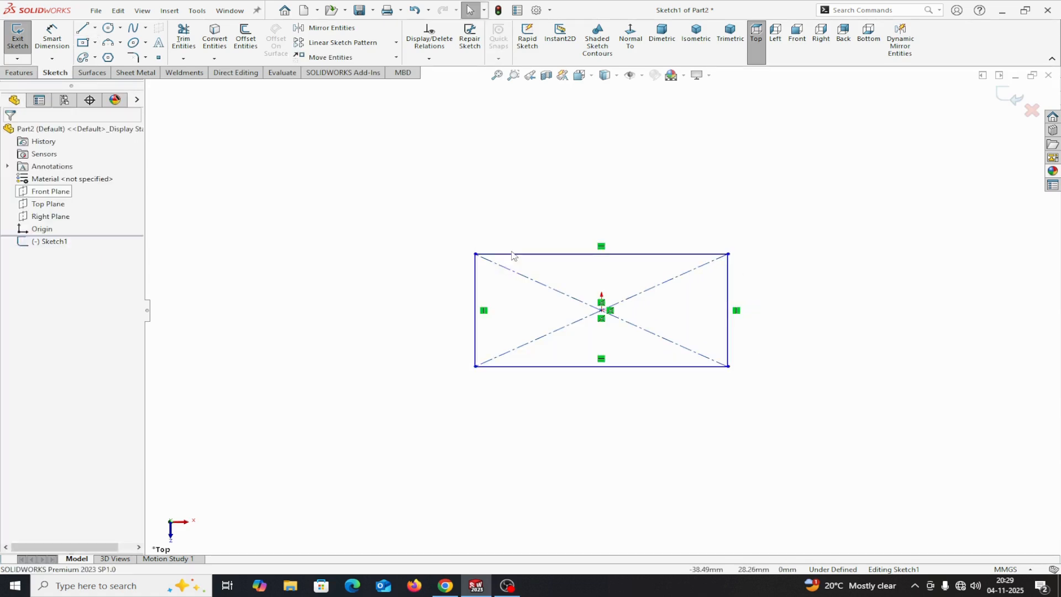
Add an Equal relation between the rectangle's upper edge and its left edge
left_click(513, 254)
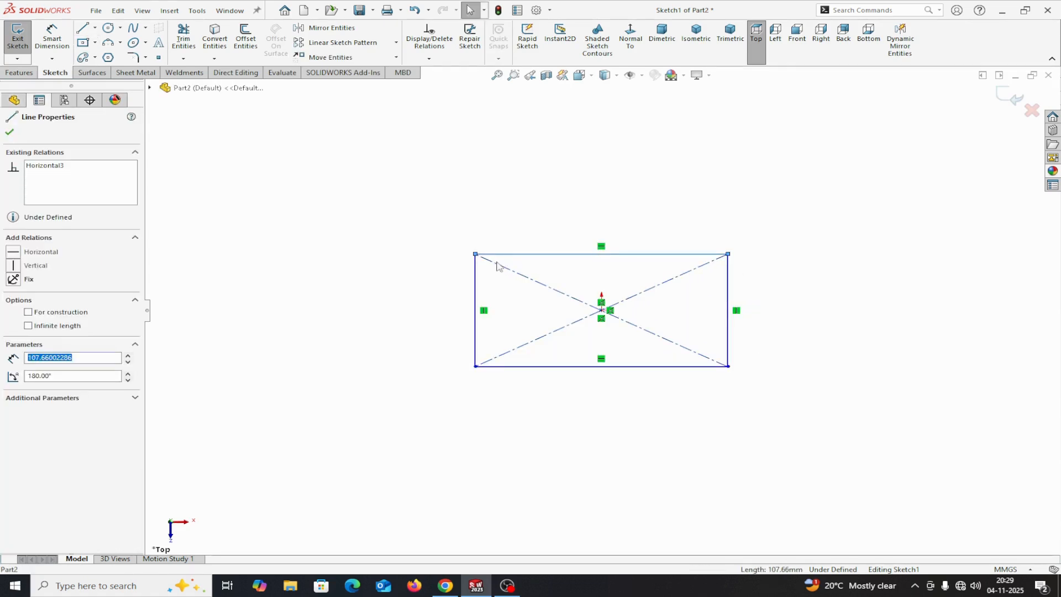
left_click(476, 278, "ctrl")
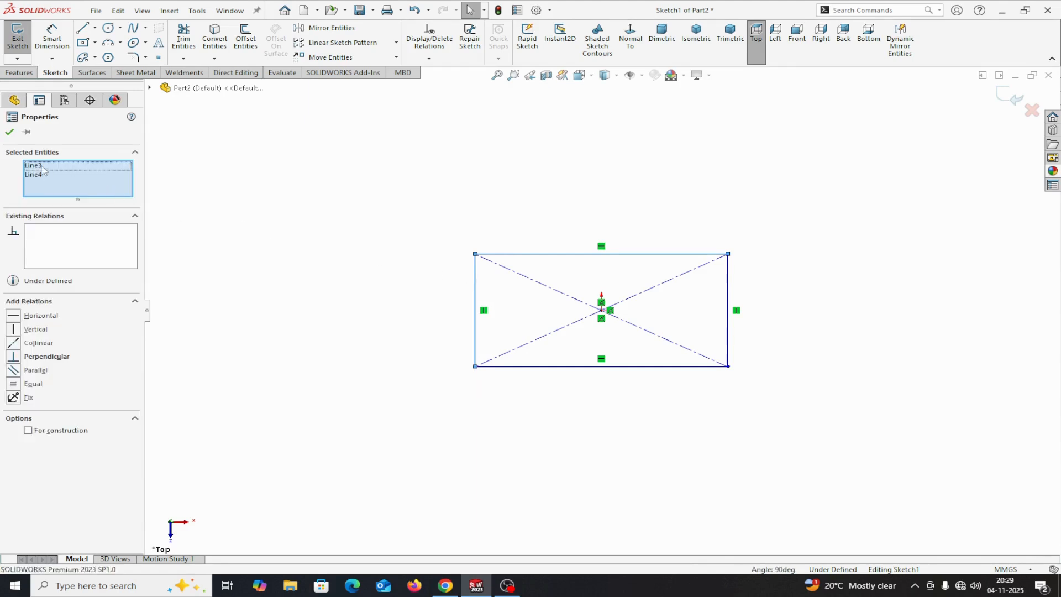
left_click(13, 384)
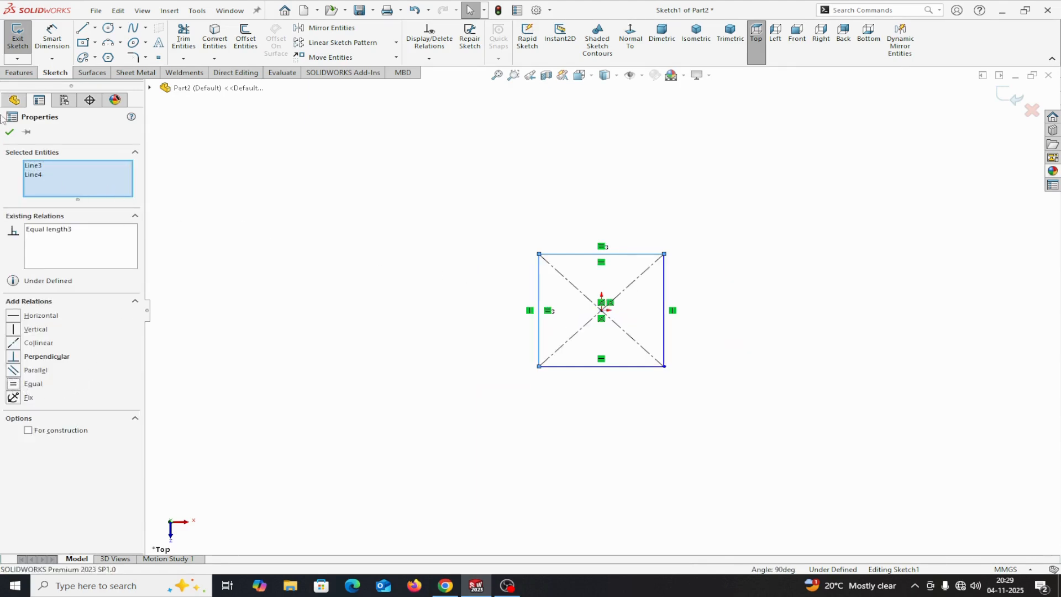
left_click(10, 131)
Dimension the square's upper edge and set its length to 50 mm
left_click(45, 51)
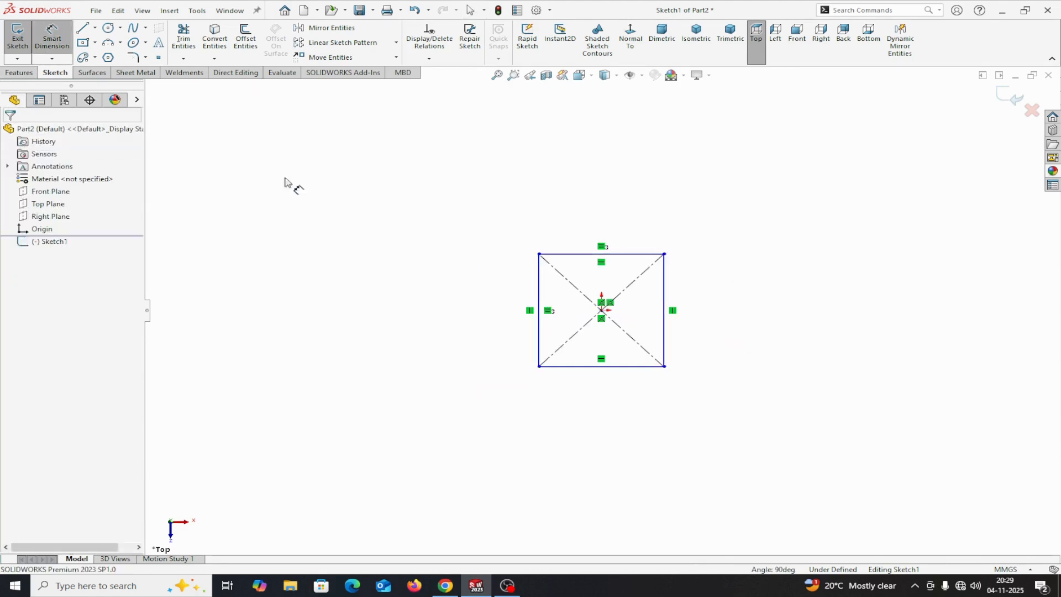
left_click(557, 254)
left_click(618, 187)
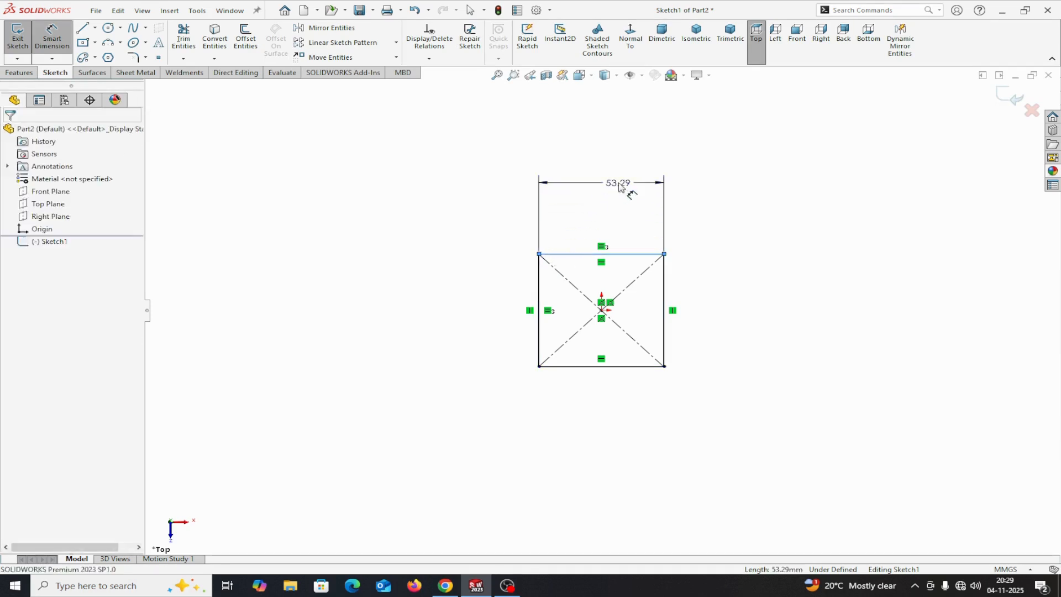
type("50")
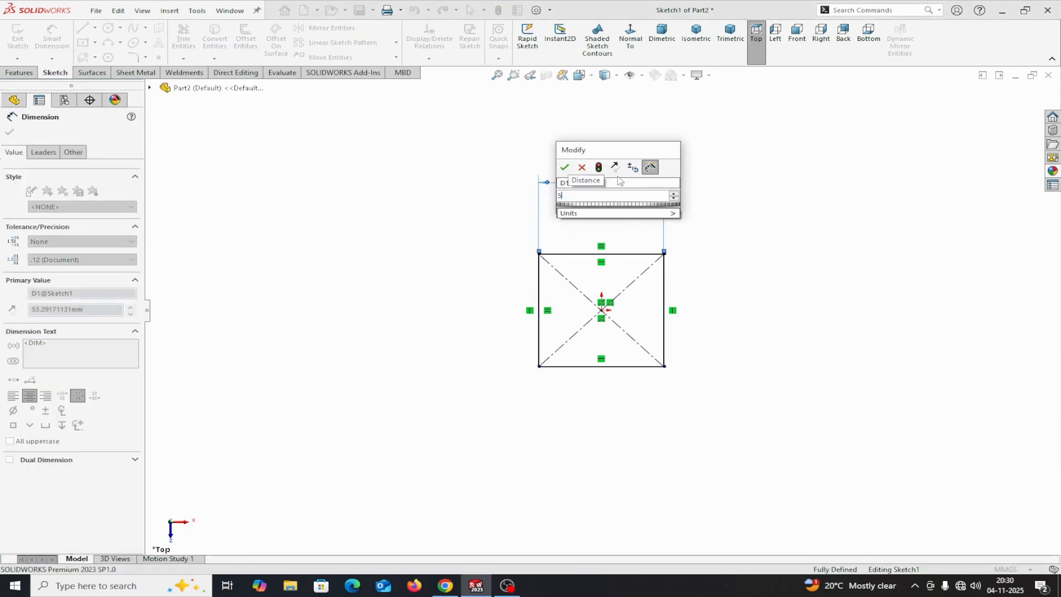
left_click(564, 167)
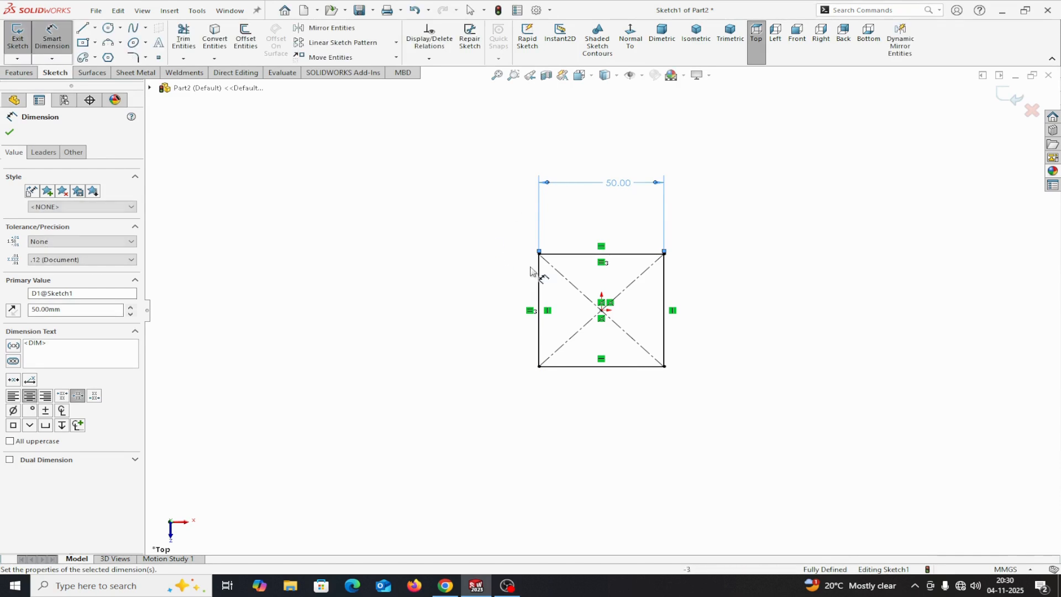
key("Escape")
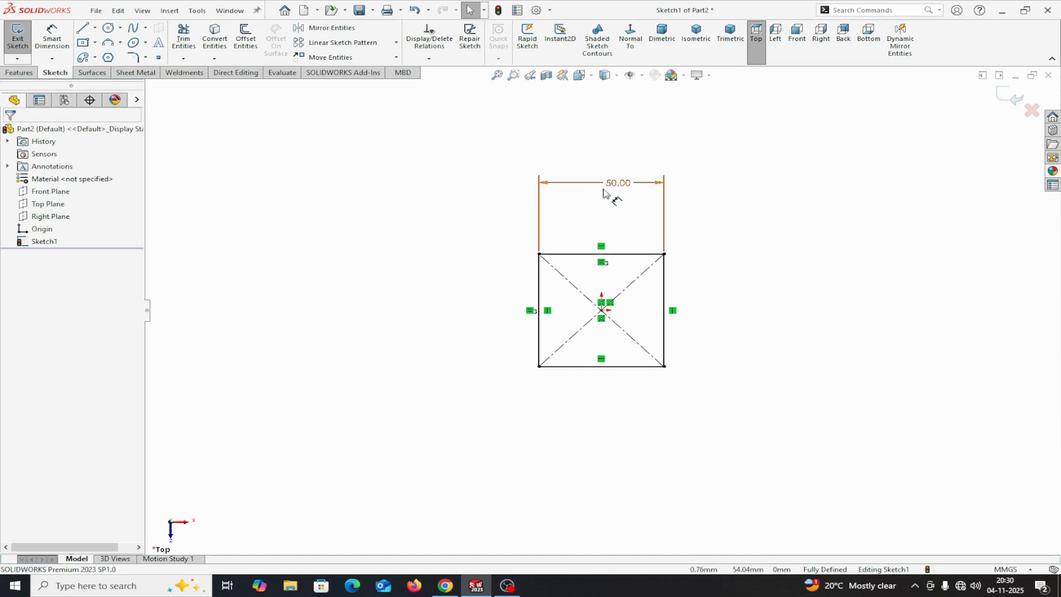
Extrude the square sketch as a boss with a blind depth of 10 mm
left_click(19, 72)
left_click(30, 55)
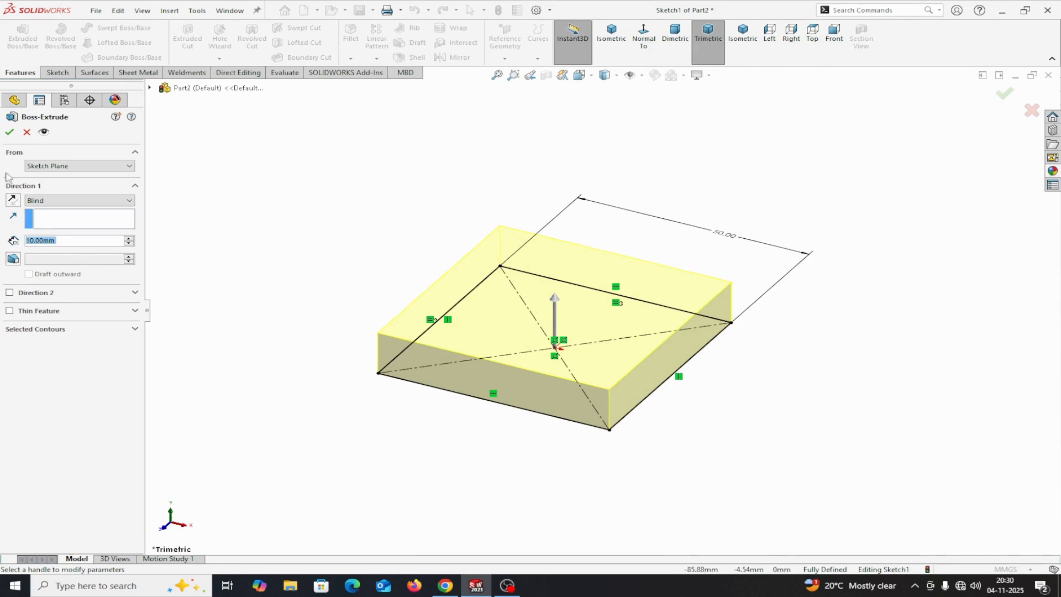
left_click(10, 132)
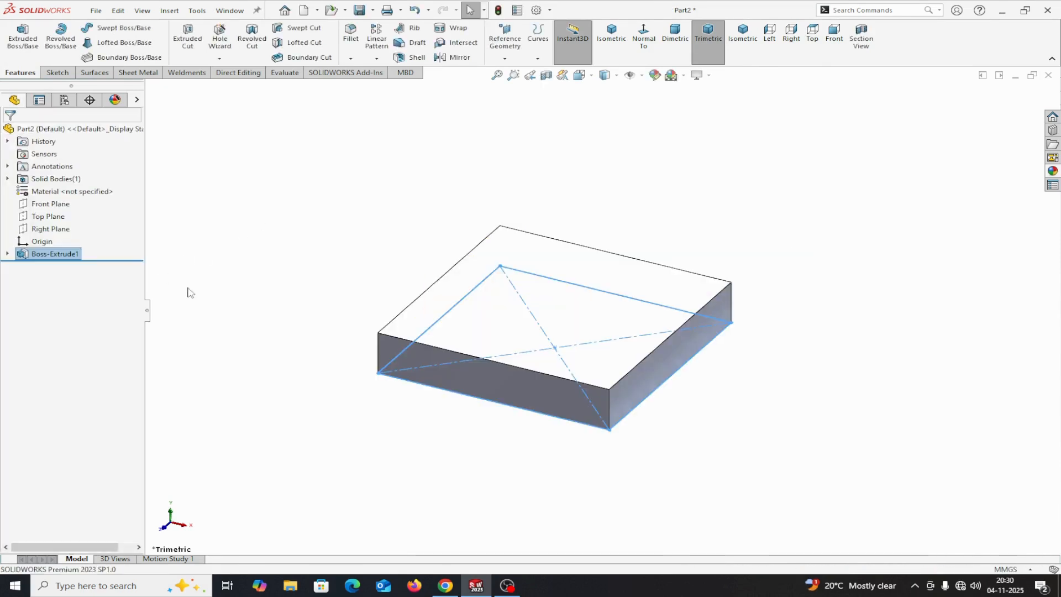
Apply the Plain White scene as the background of the model view
scroll(475, 324, "up", 3)
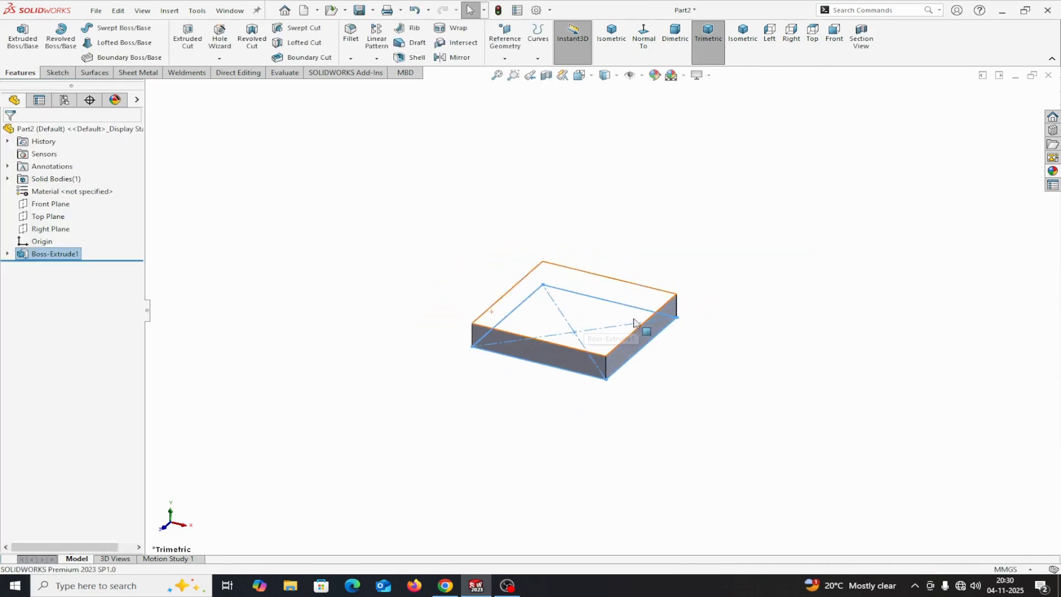
middle_click_drag(686, 339, 649, 351)
scroll(647, 348, "down", 4)
scroll(640, 343, "up", 3)
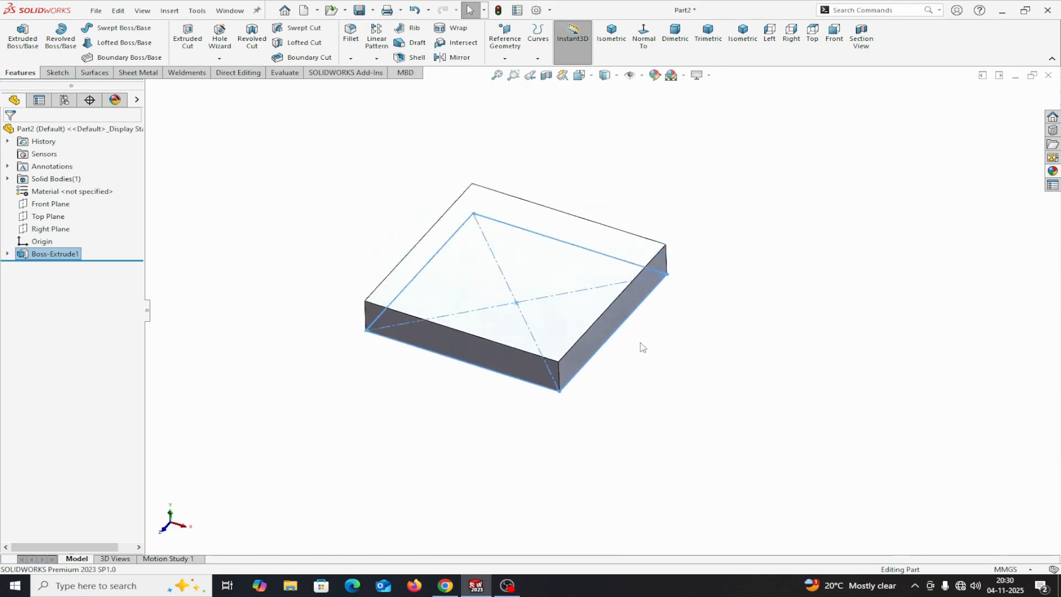
left_click(683, 75)
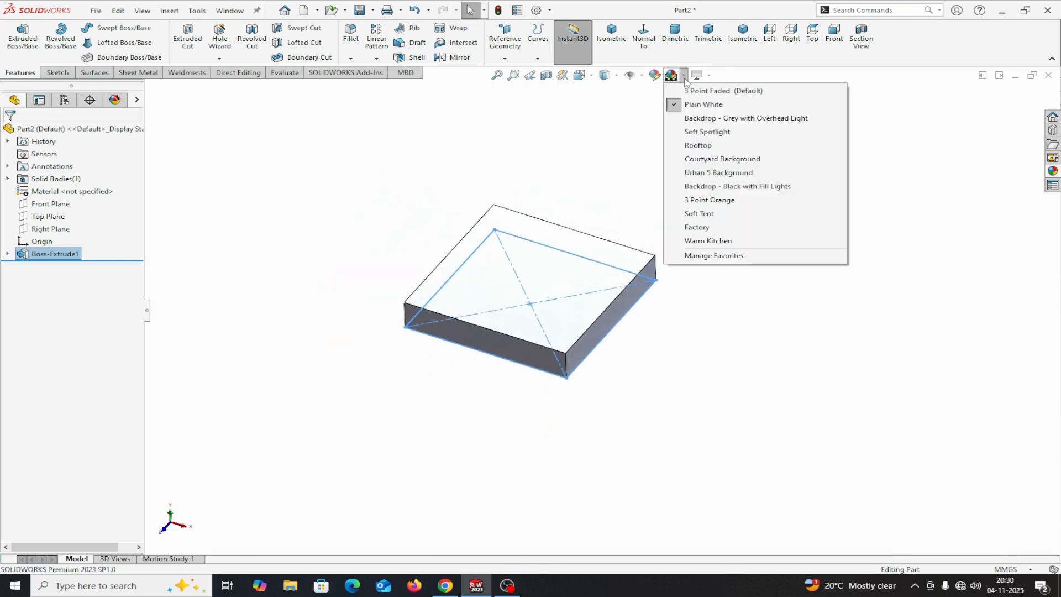
left_click(695, 105)
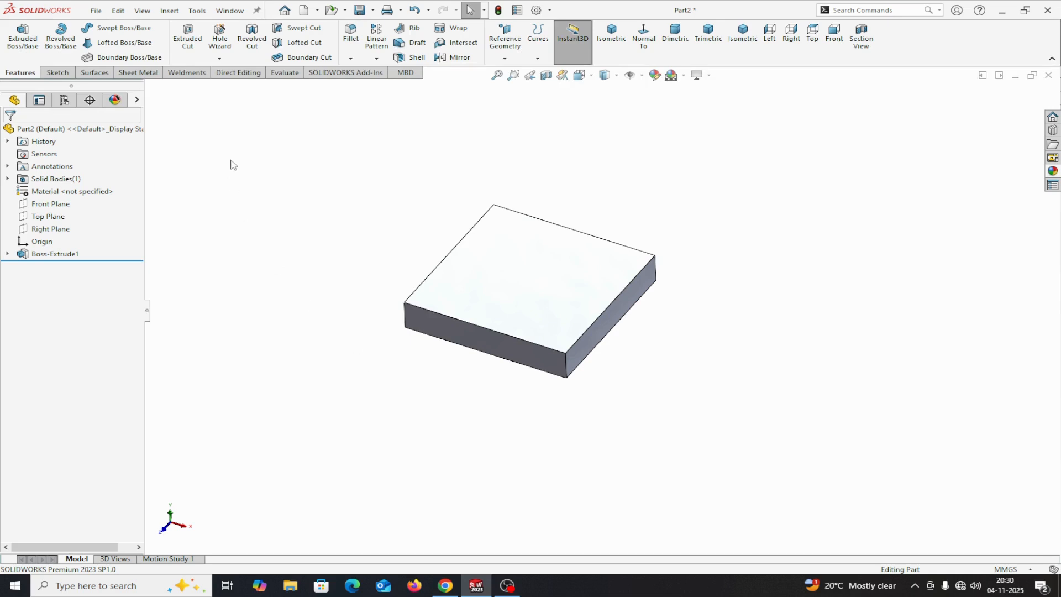
Calculate the mass properties of the plate and place the report clear of the model
left_click(284, 74)
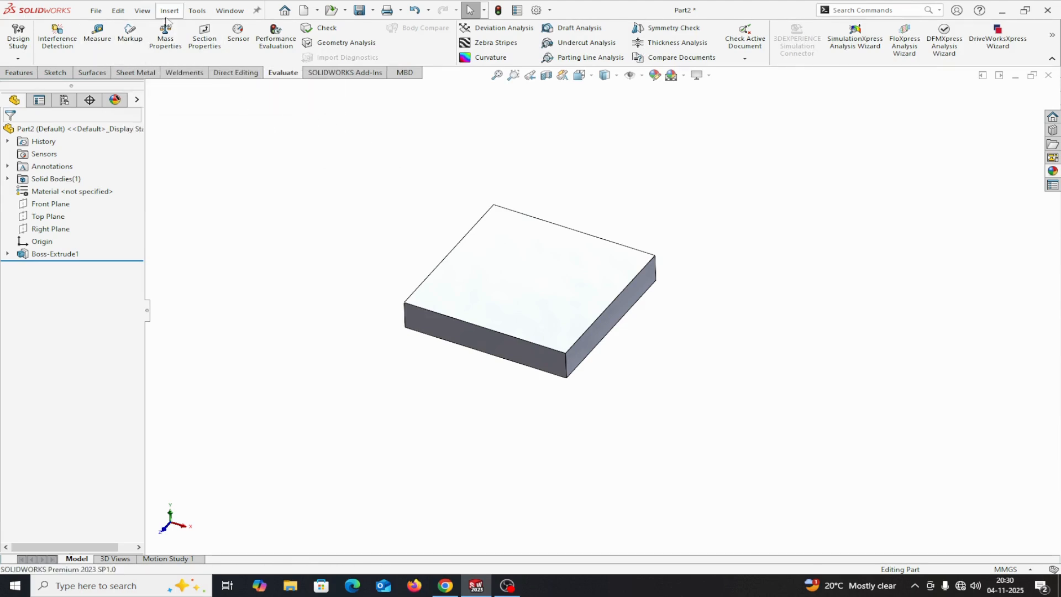
left_click(197, 11)
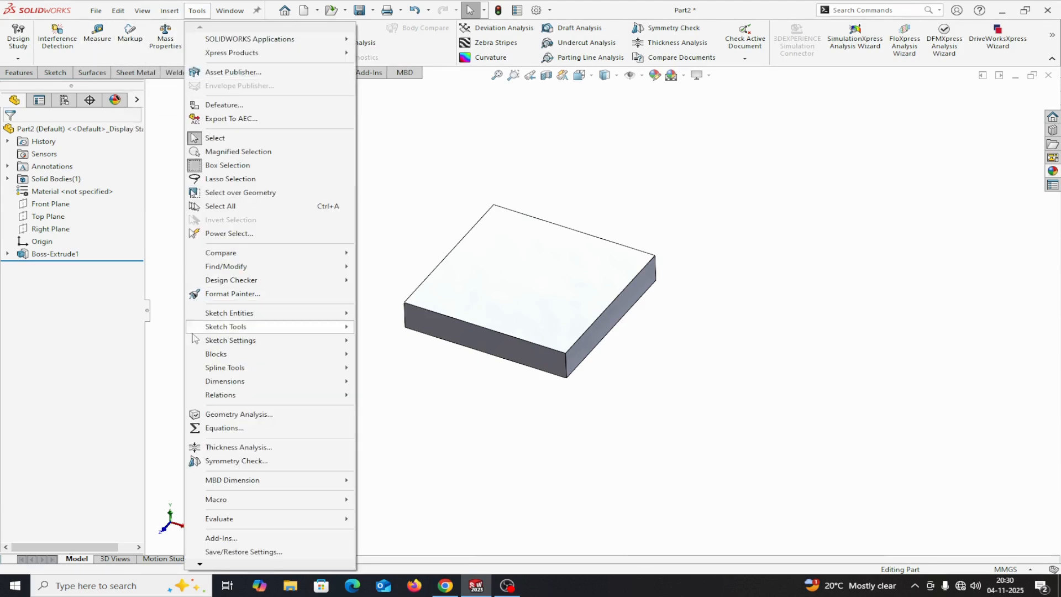
mouse_move(214, 518)
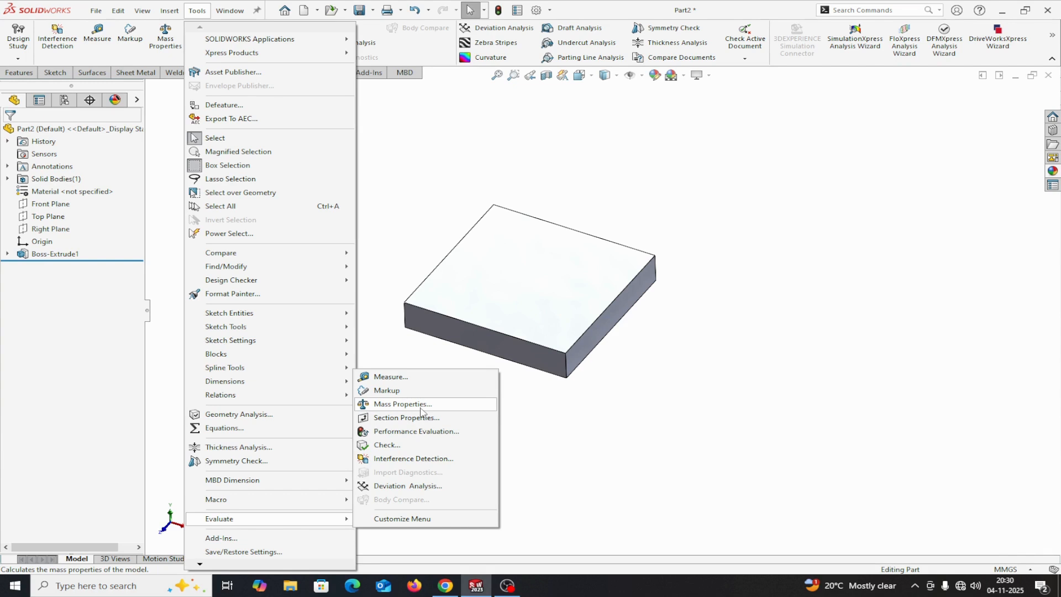
left_click(409, 211)
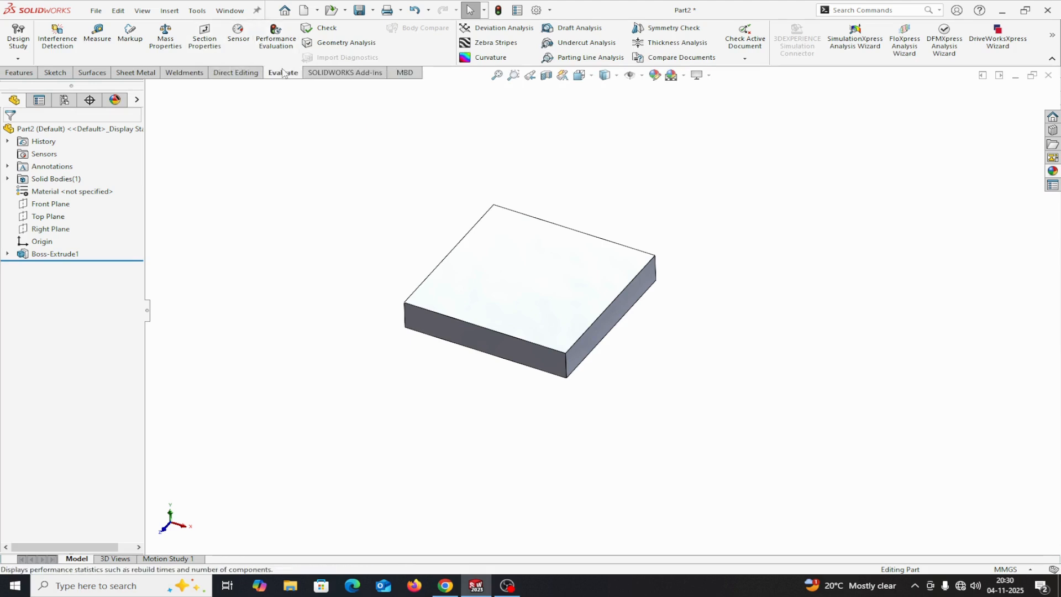
left_click(165, 37)
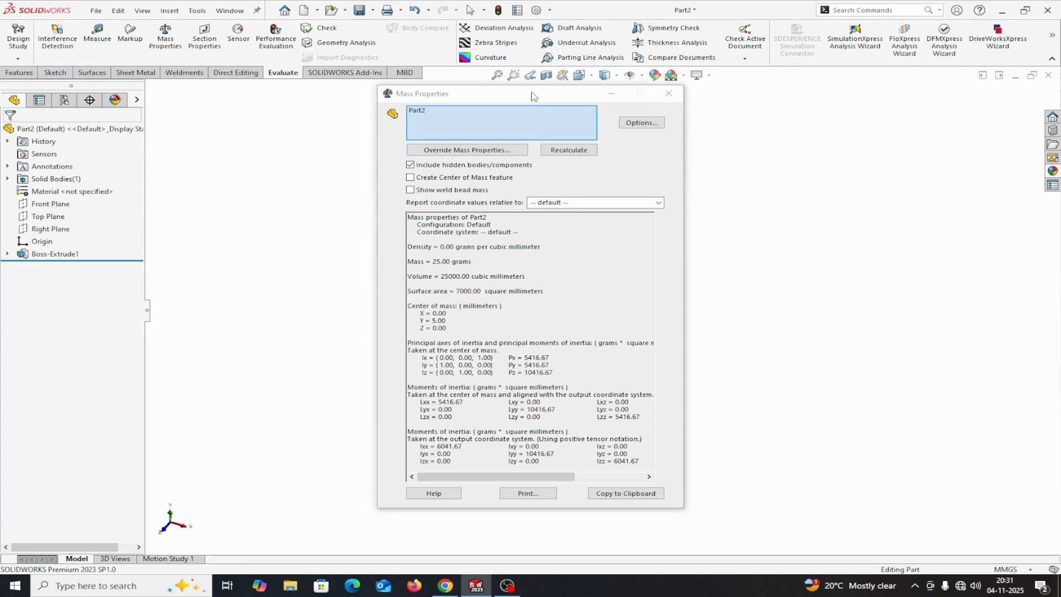
left_click_drag(534, 94, 833, 145)
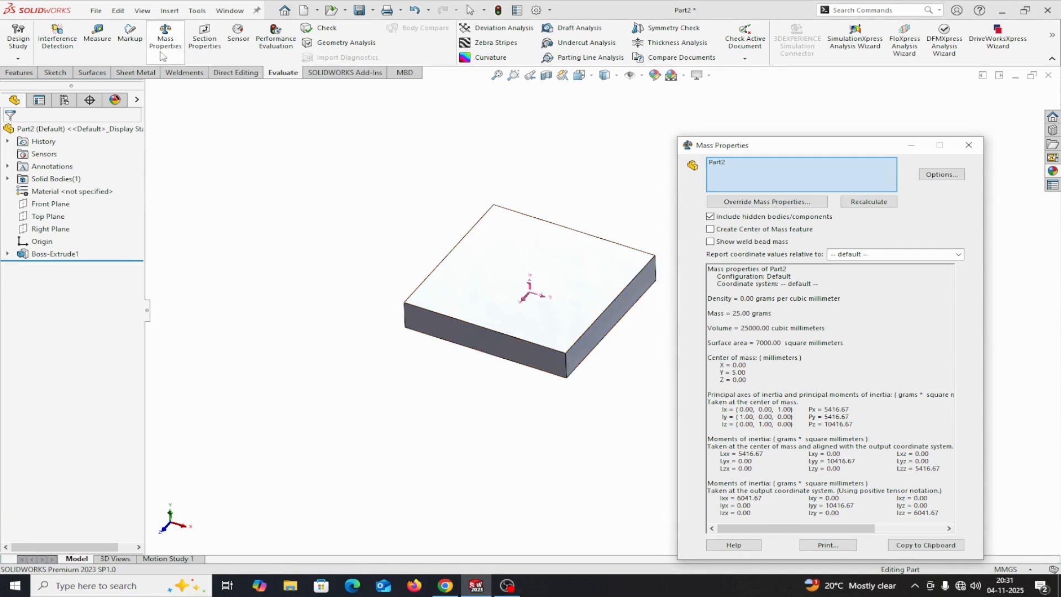
Measure the plate's upper face, and close both the measurement and the mass properties report
left_click(97, 32)
left_click(535, 238)
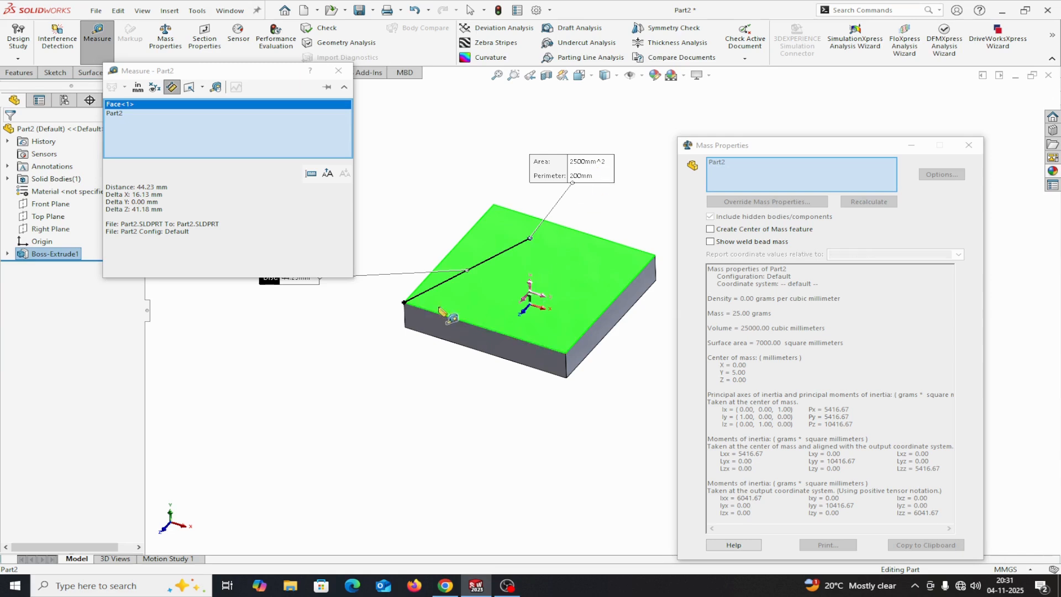
left_click(338, 70)
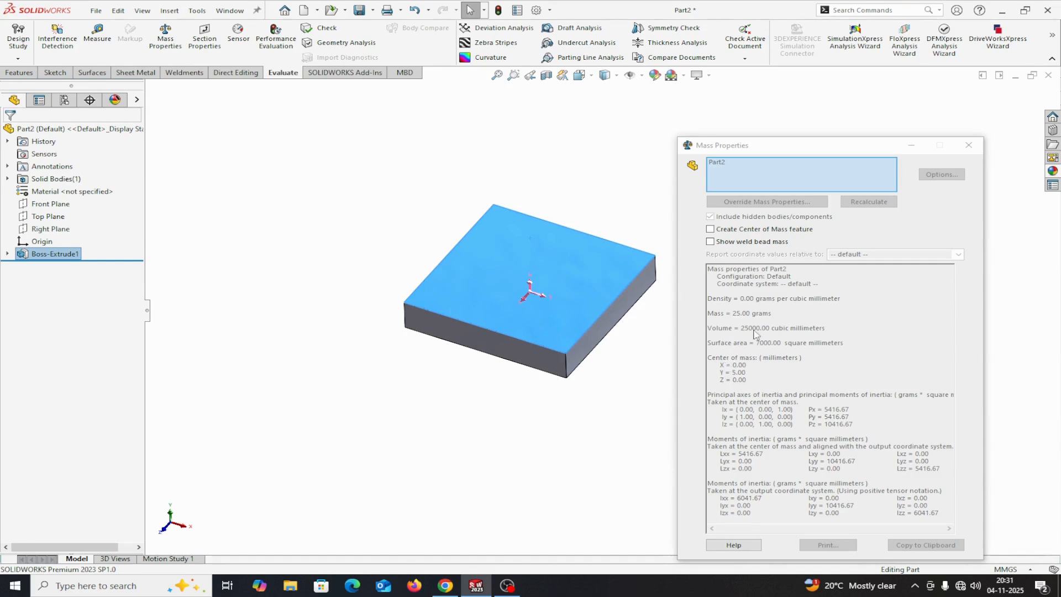
left_click(623, 368)
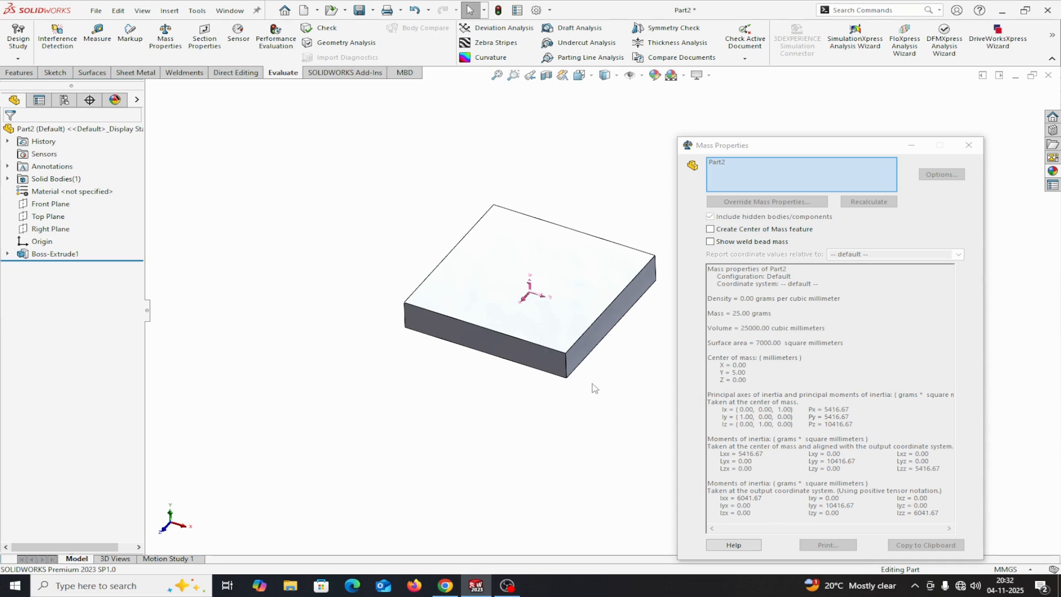
left_click(967, 146)
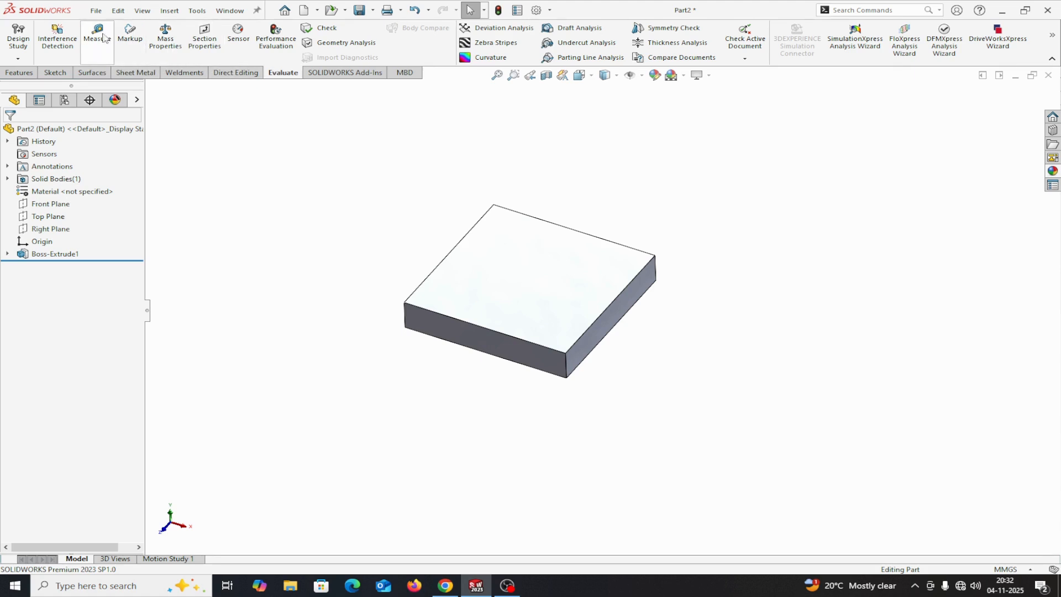
Reopen the mass properties and examine the custom unit and density settings in its options, without applying any change
left_click(165, 37)
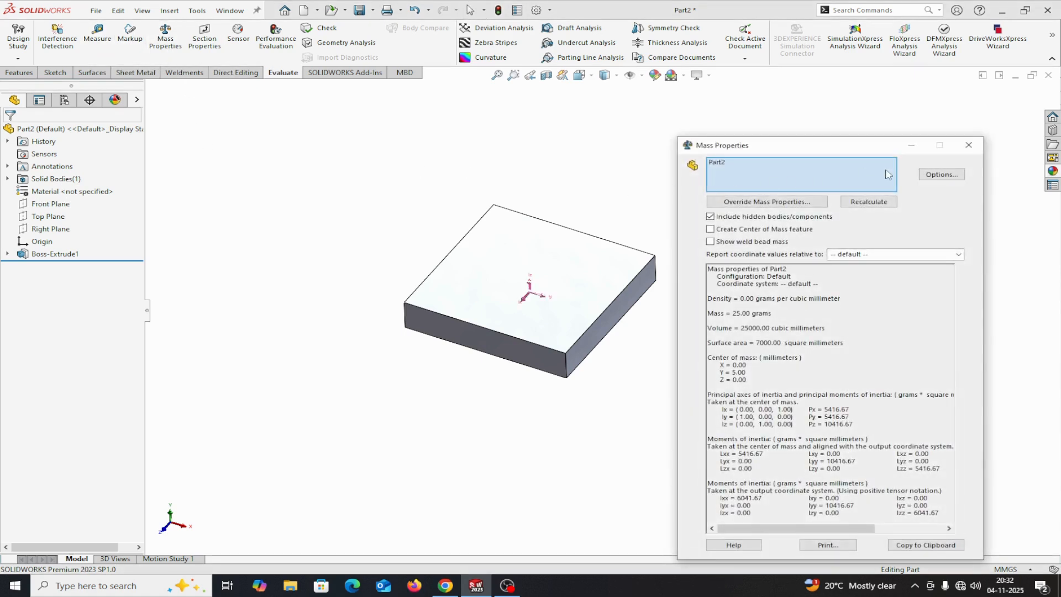
left_click_drag(855, 146, 868, 94)
left_click(947, 124)
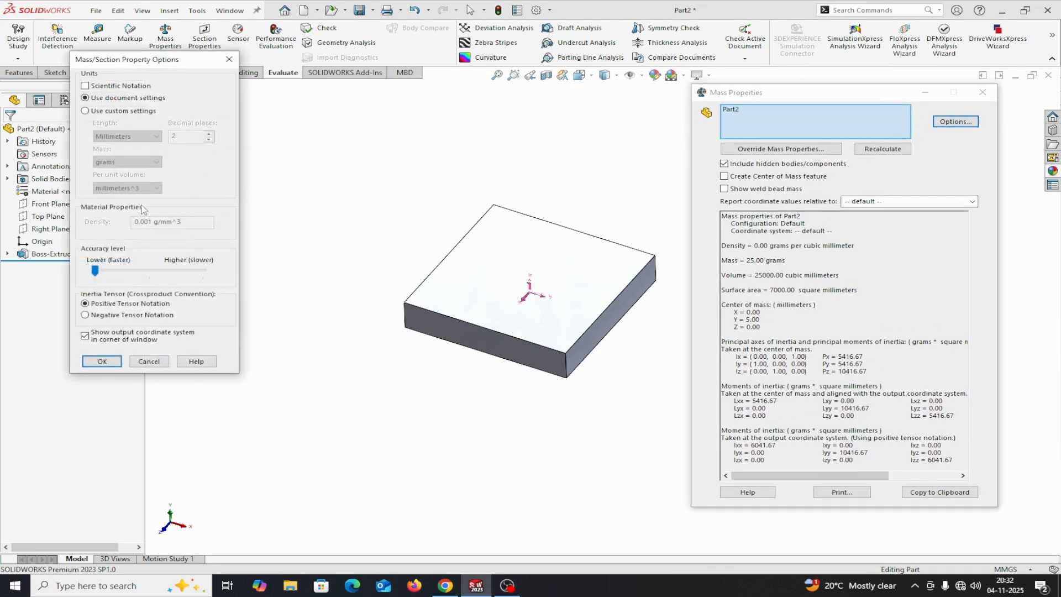
left_click(85, 111)
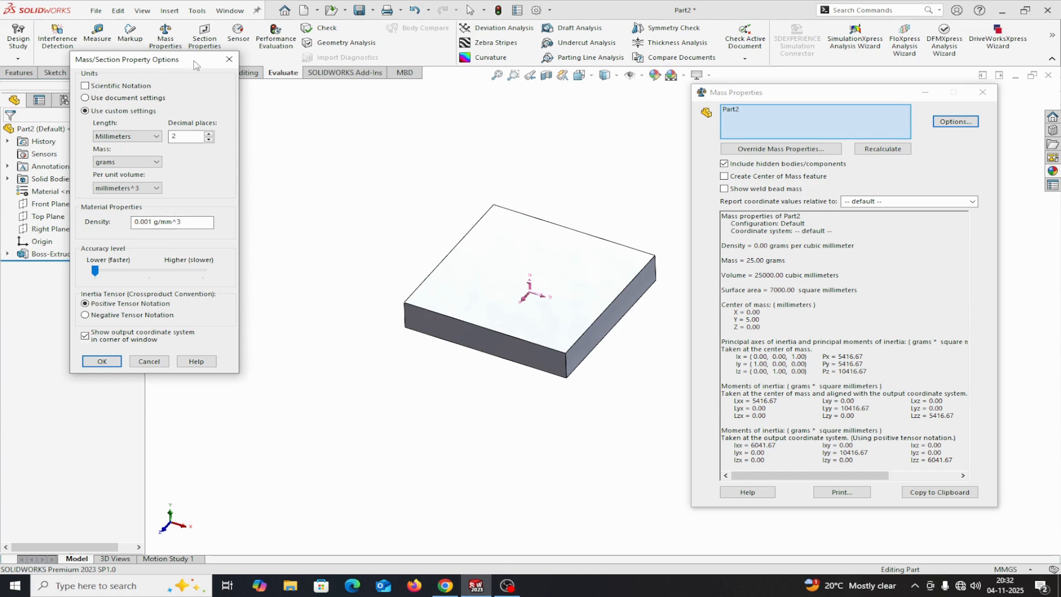
left_click_drag(193, 60, 260, 87)
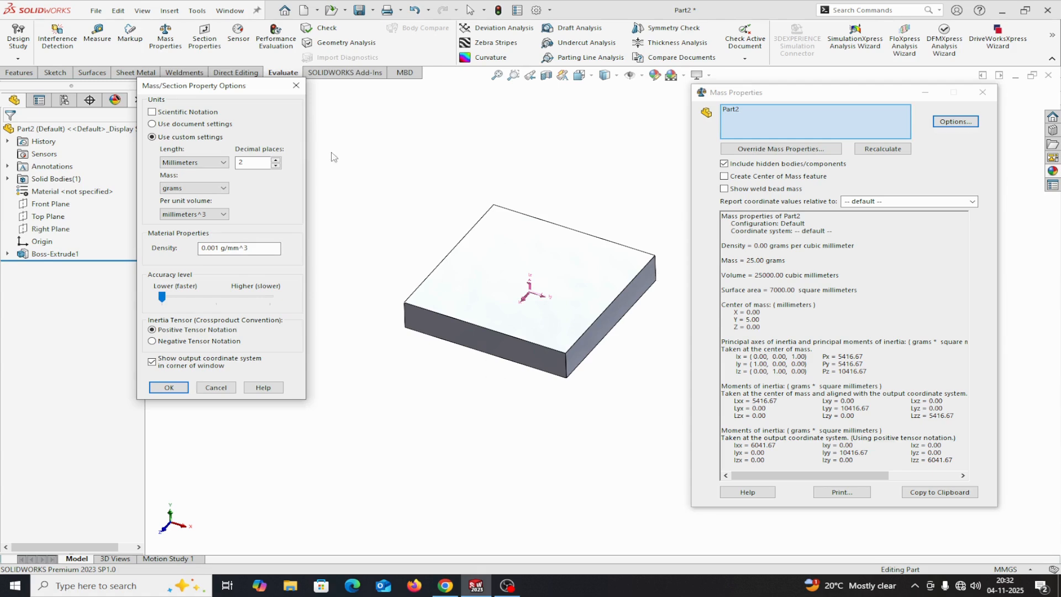
left_click(296, 86)
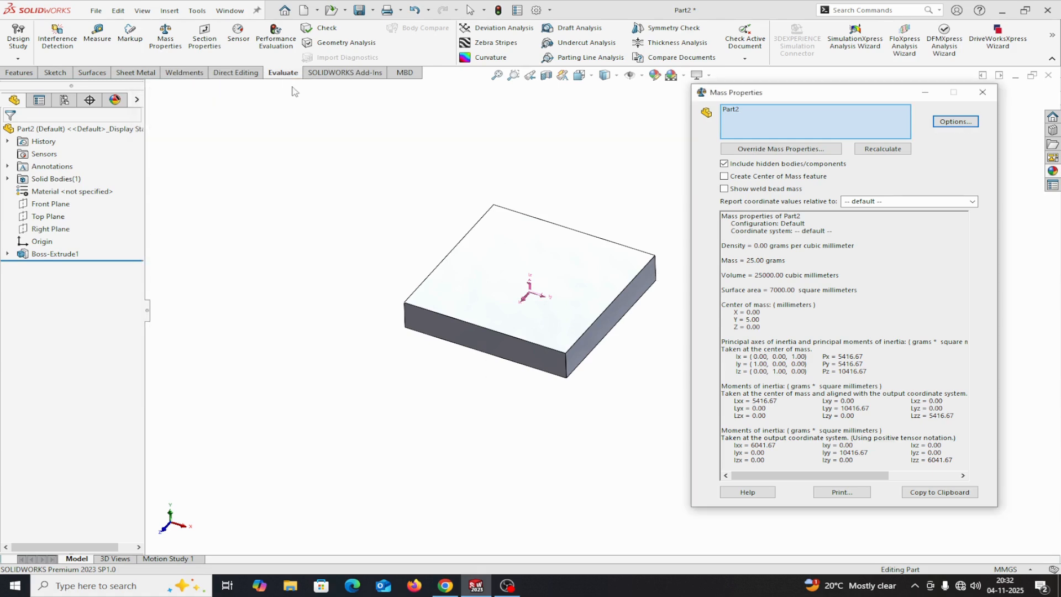
left_click(983, 93)
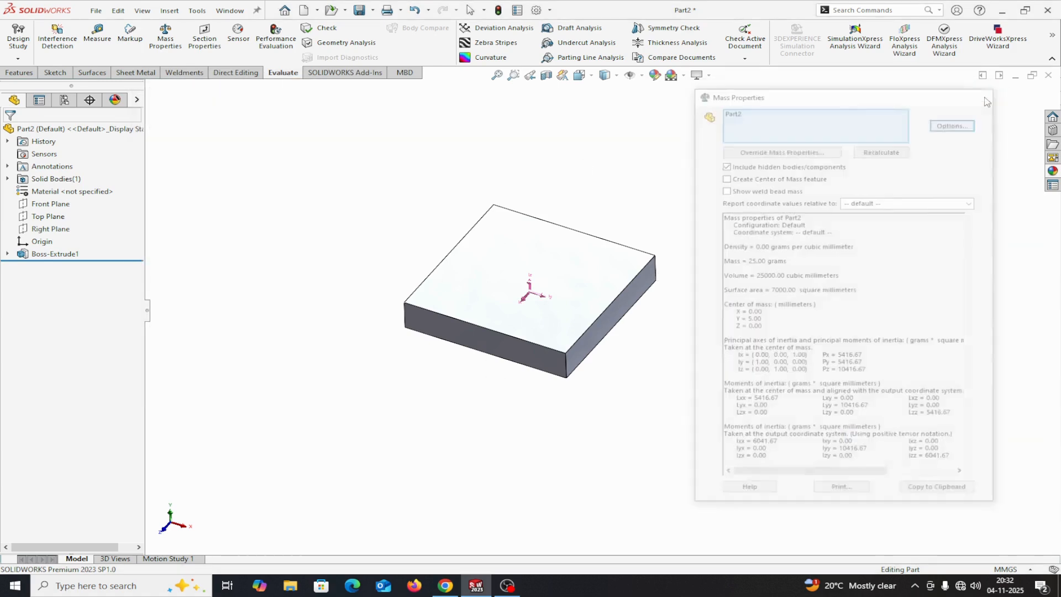
Apply the brushed steel appearance from the Metal > Steel library to the plate
right_click(34, 195)
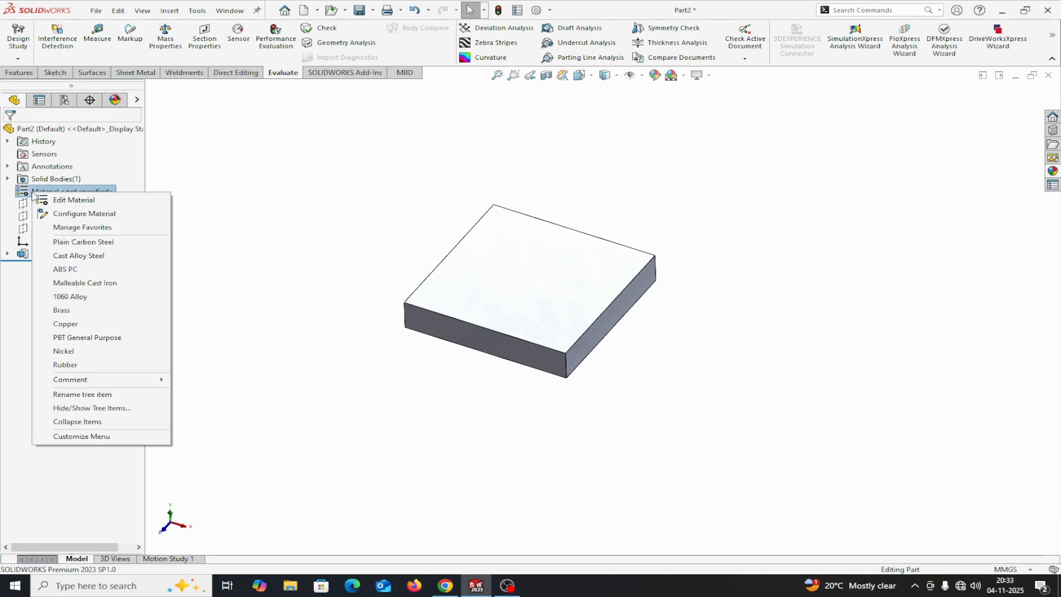
left_click(361, 209)
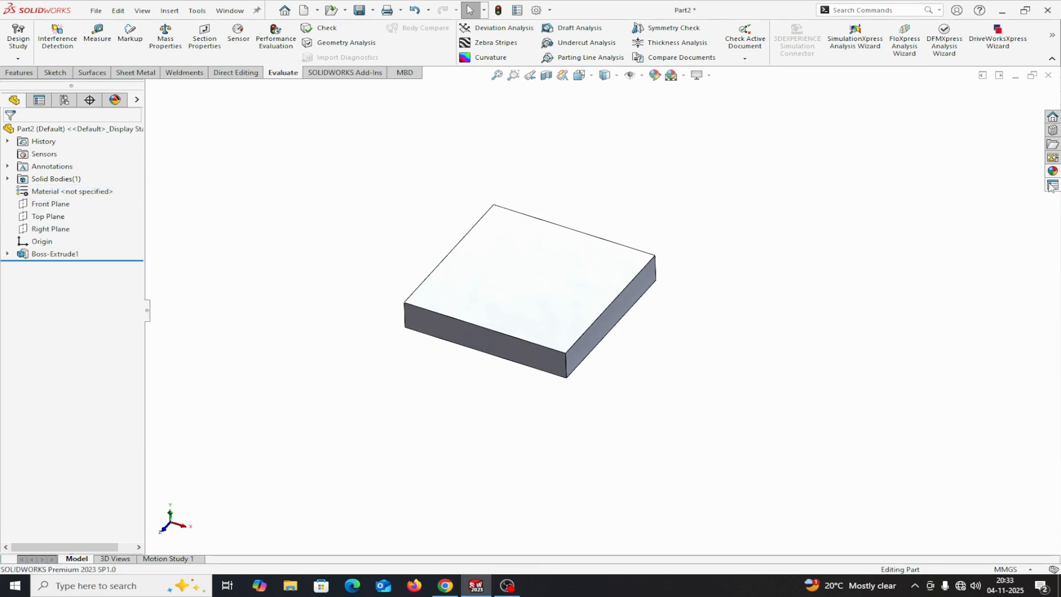
left_click(1053, 171)
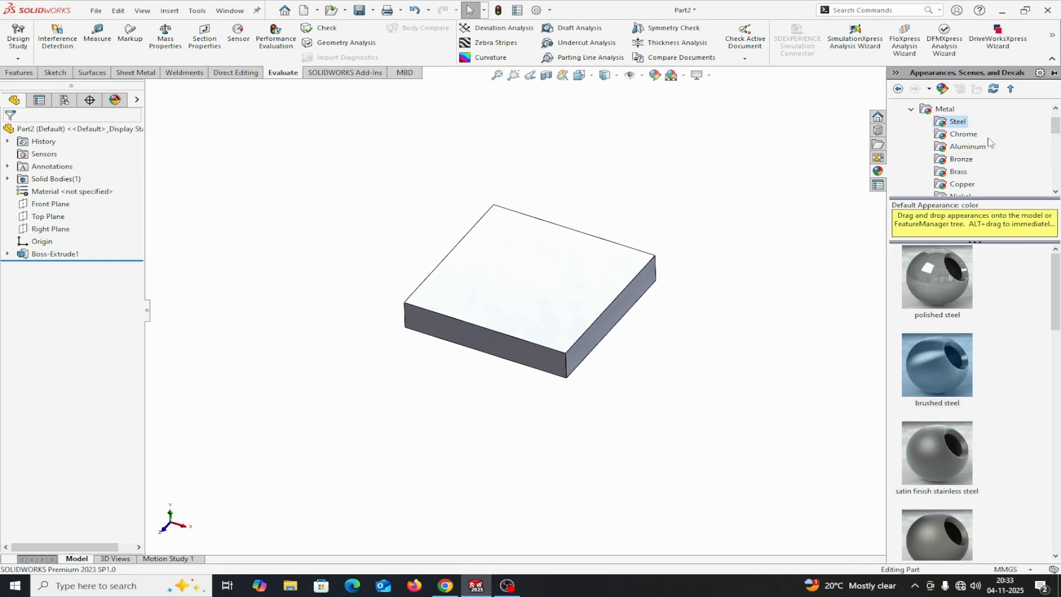
double_click(931, 376)
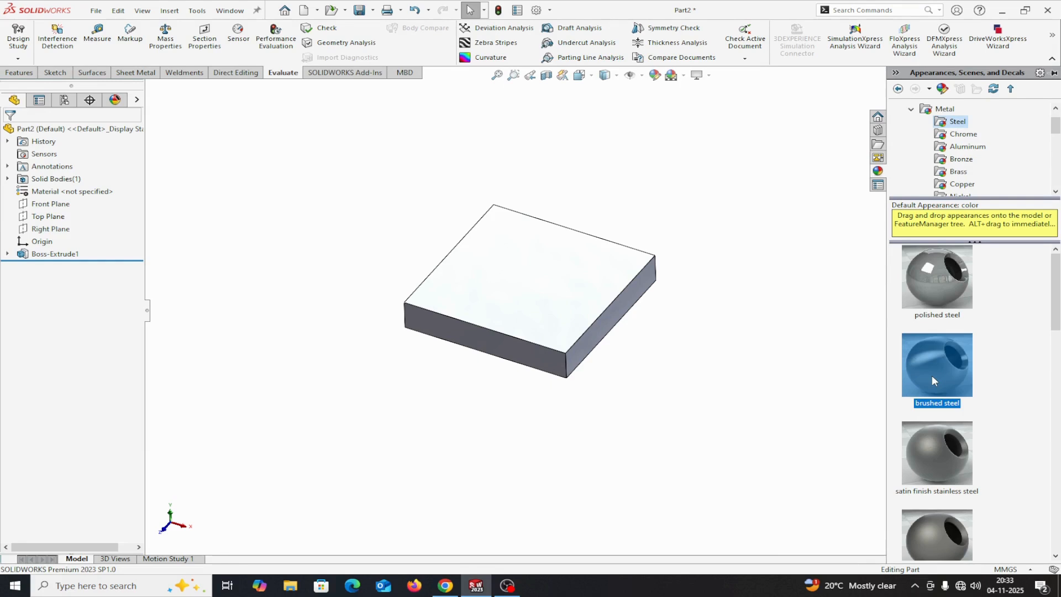
Calculate the plate's mass properties with the brushed steel appearance applied, and close the report
mouse_move(823, 404)
middle_mouse_down()
mouse_move(746, 320)
mouse_move(685, 357)
mouse_move(753, 379)
middle_mouse_up()
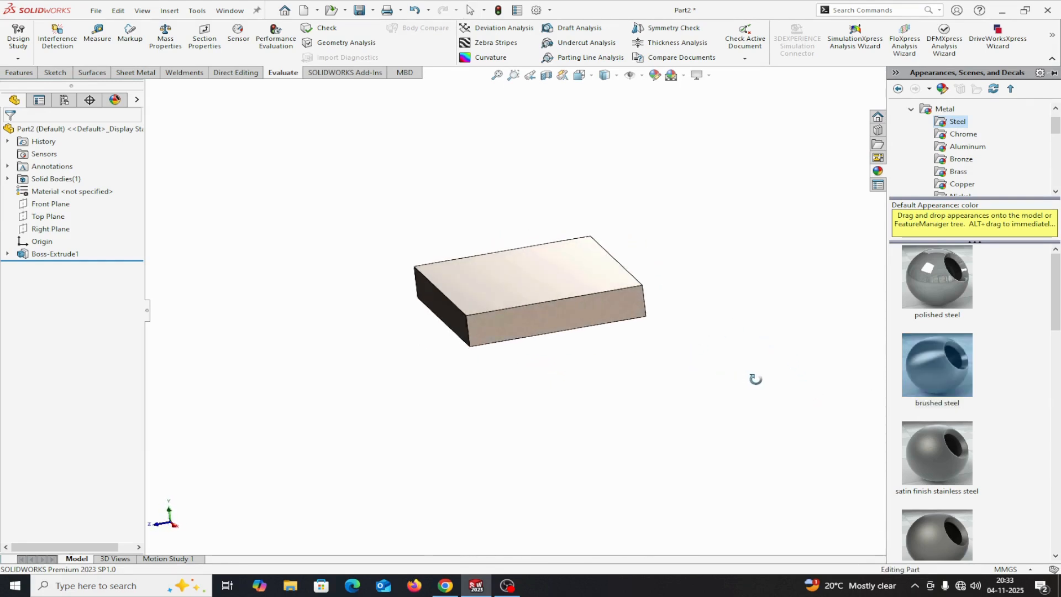
left_click(165, 38)
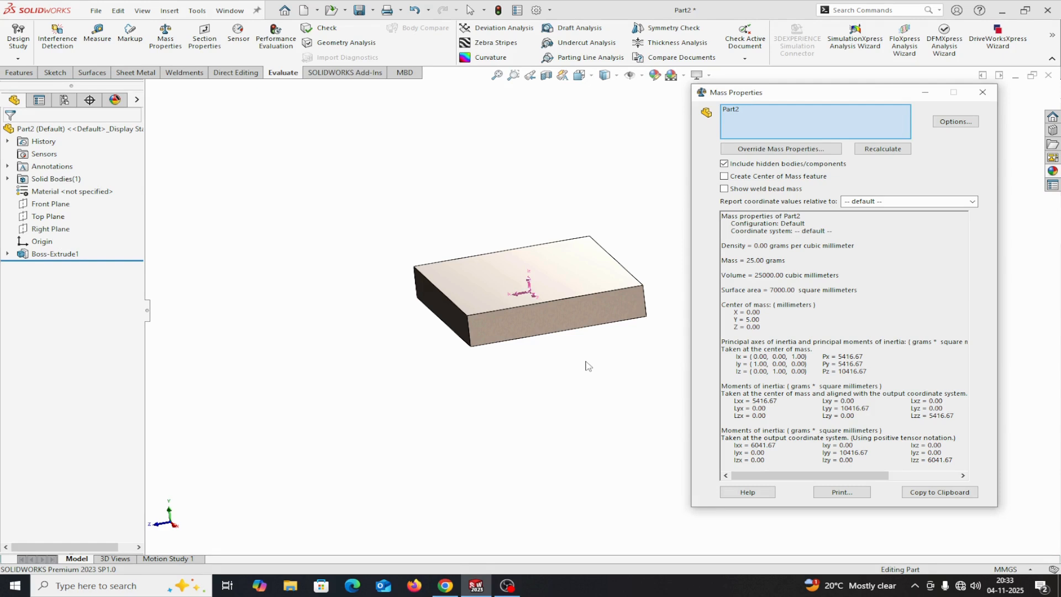
left_click(988, 95)
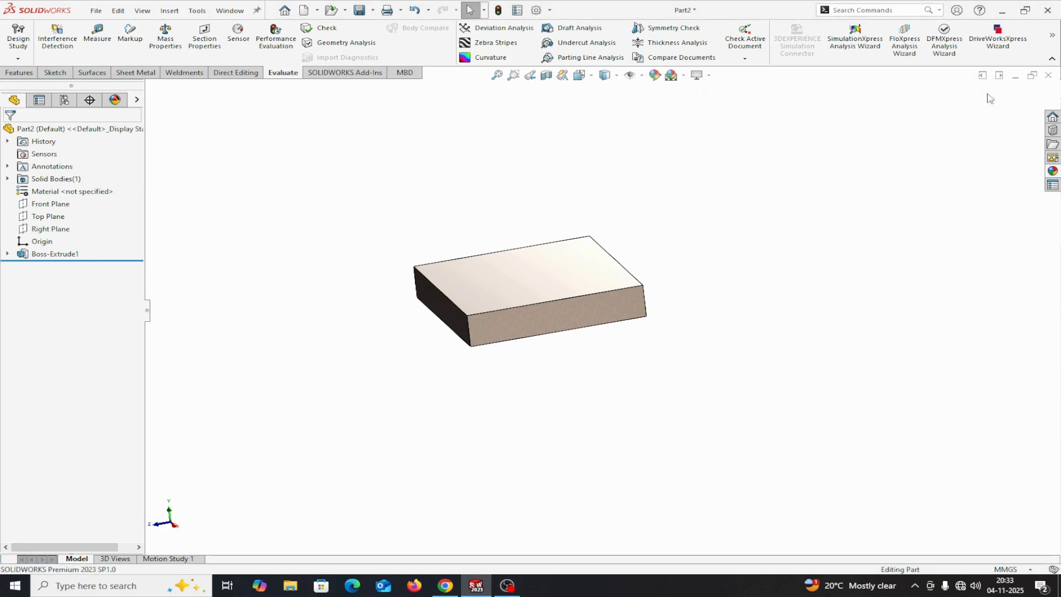
Assign the AISI 304 material from the SOLIDWORKS Materials steel library to the plate
right_click(29, 193)
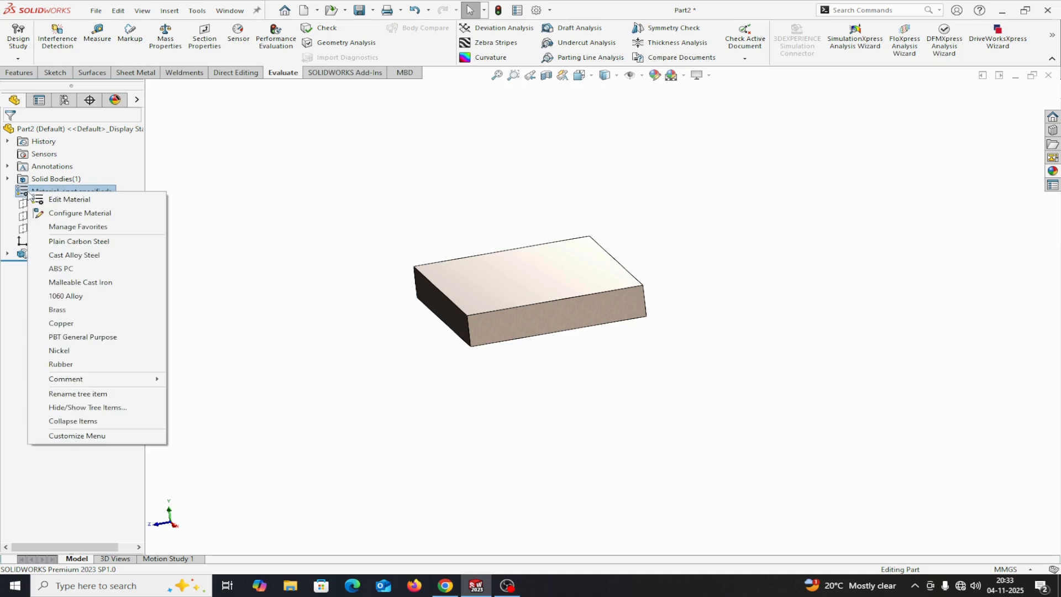
left_click(243, 191)
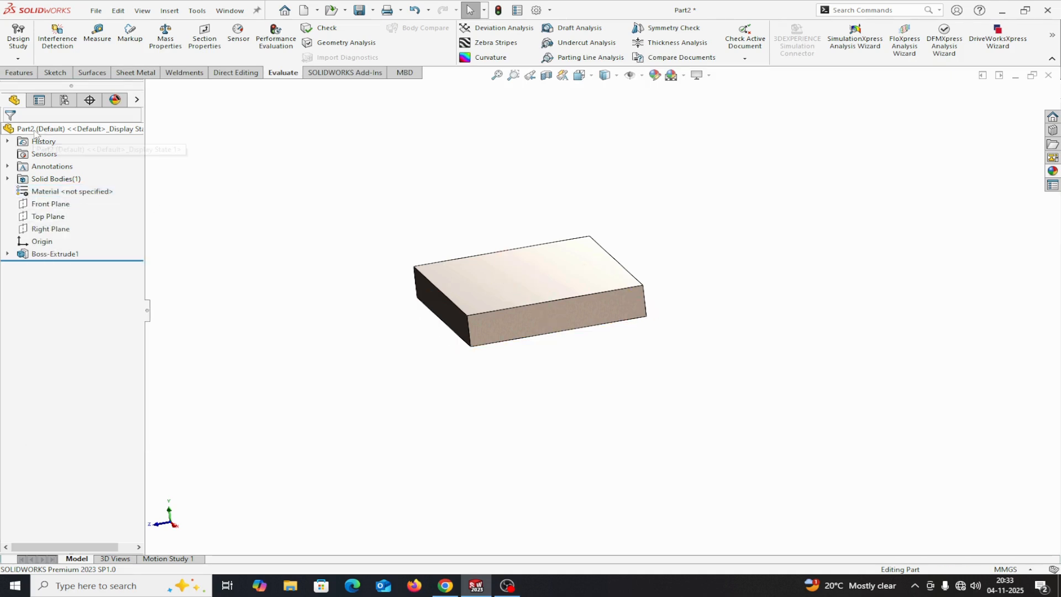
right_click(35, 192)
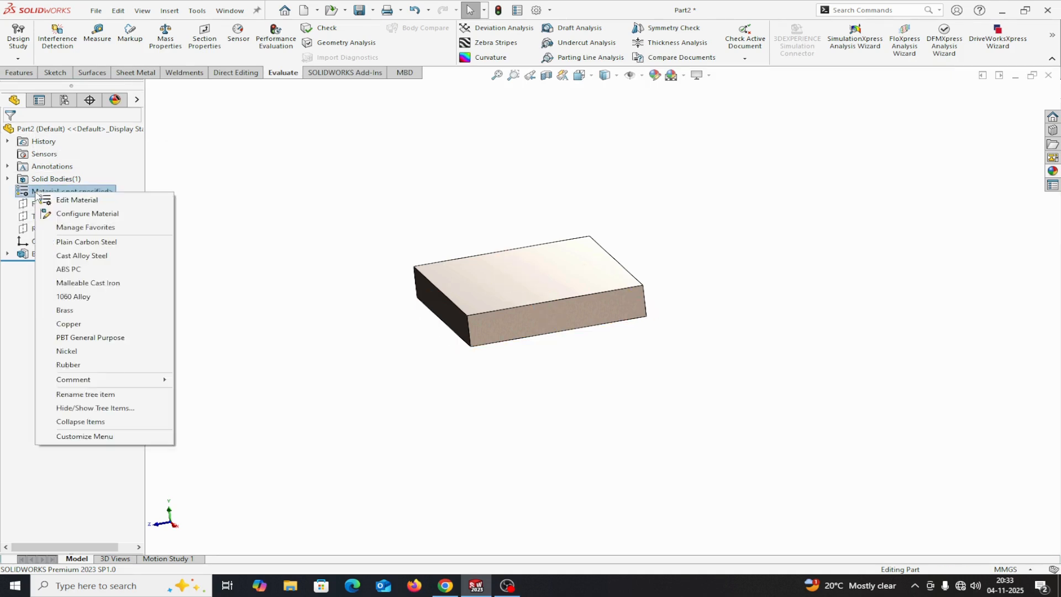
left_click(61, 203)
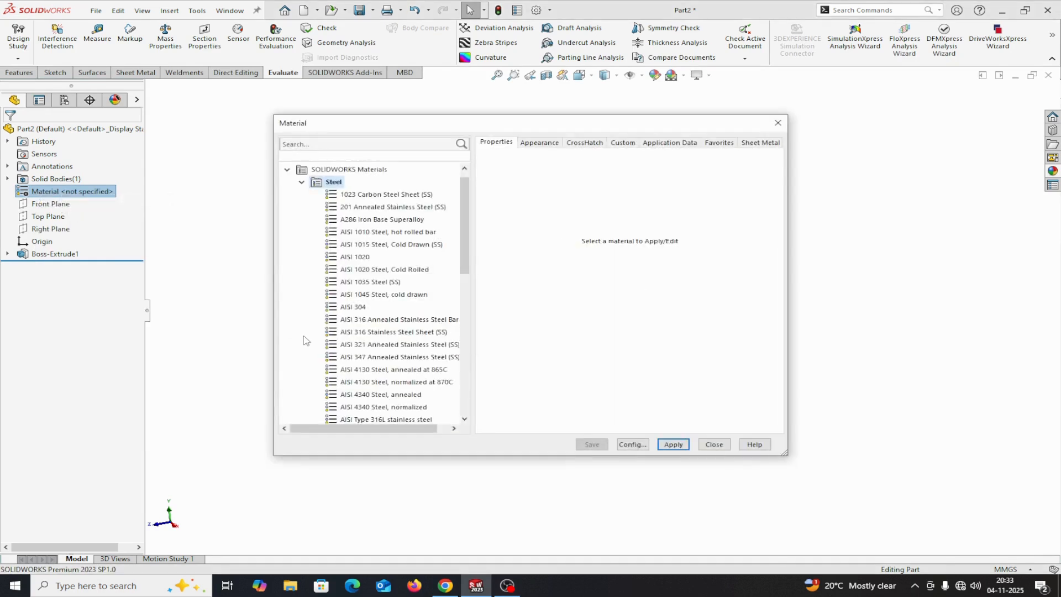
left_click(357, 309)
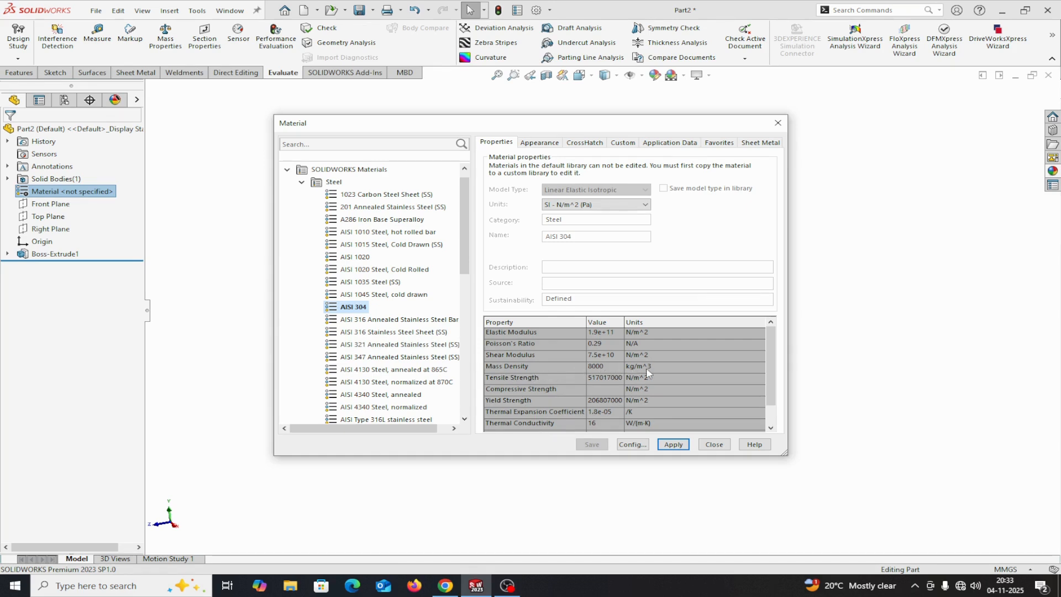
left_click(672, 444)
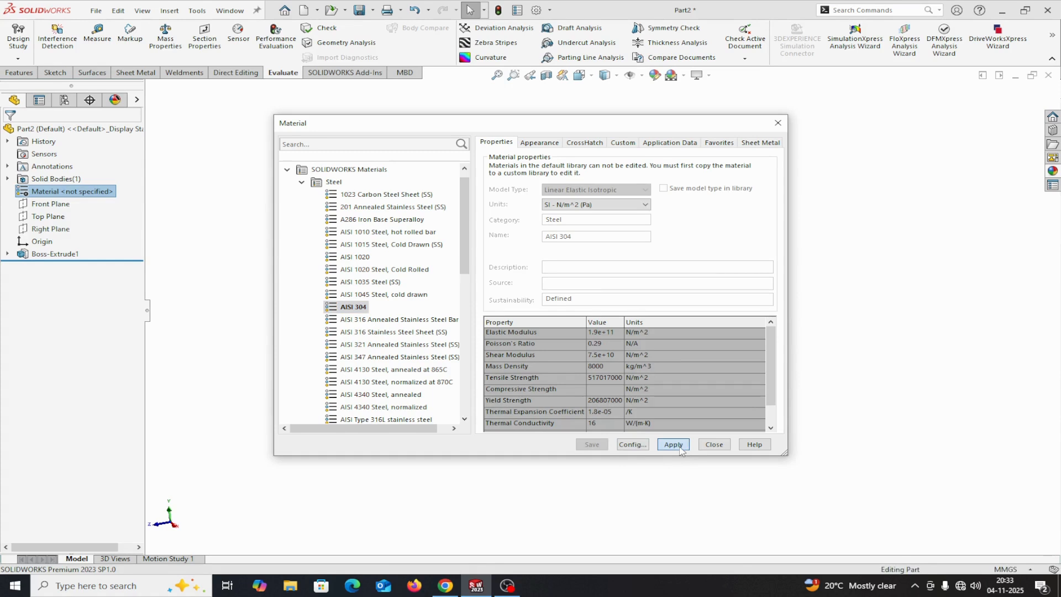
left_click(713, 445)
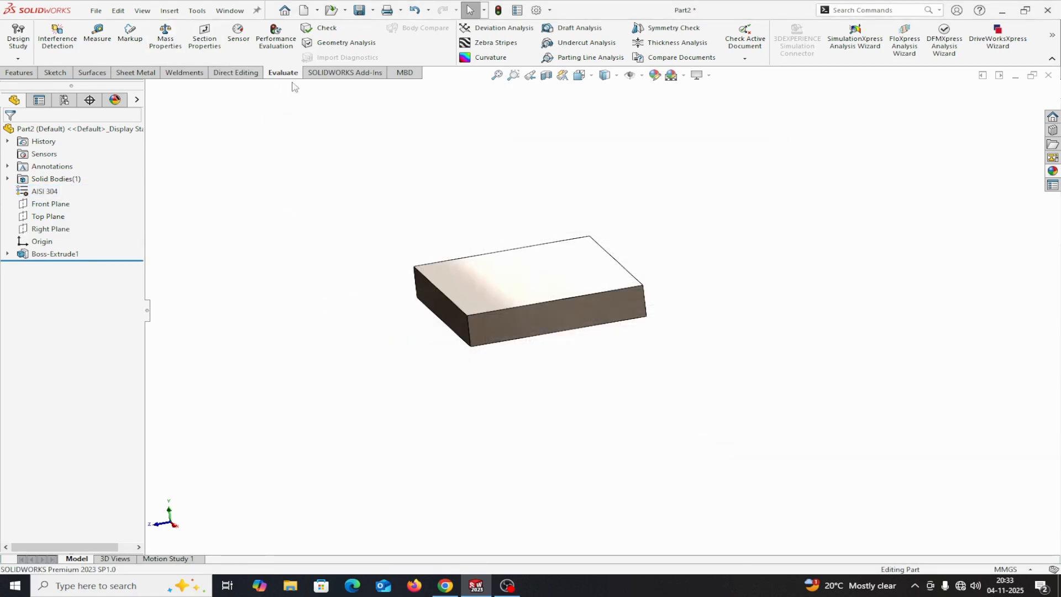
Calculate the mass properties using custom units of millimetres and grams, four decimal places, and the middle accuracy level
left_click(165, 40)
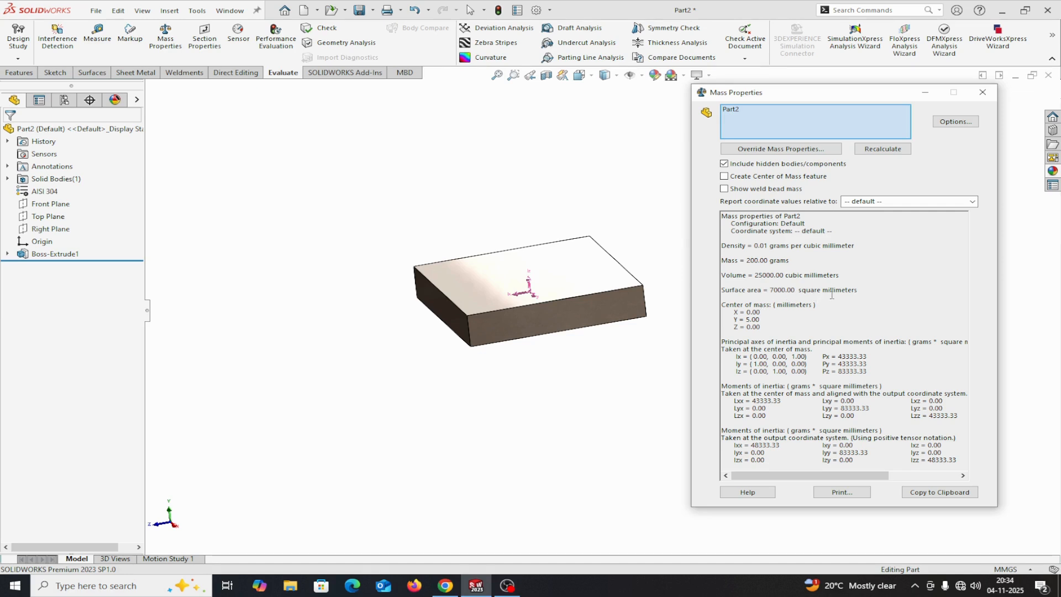
left_click(955, 121)
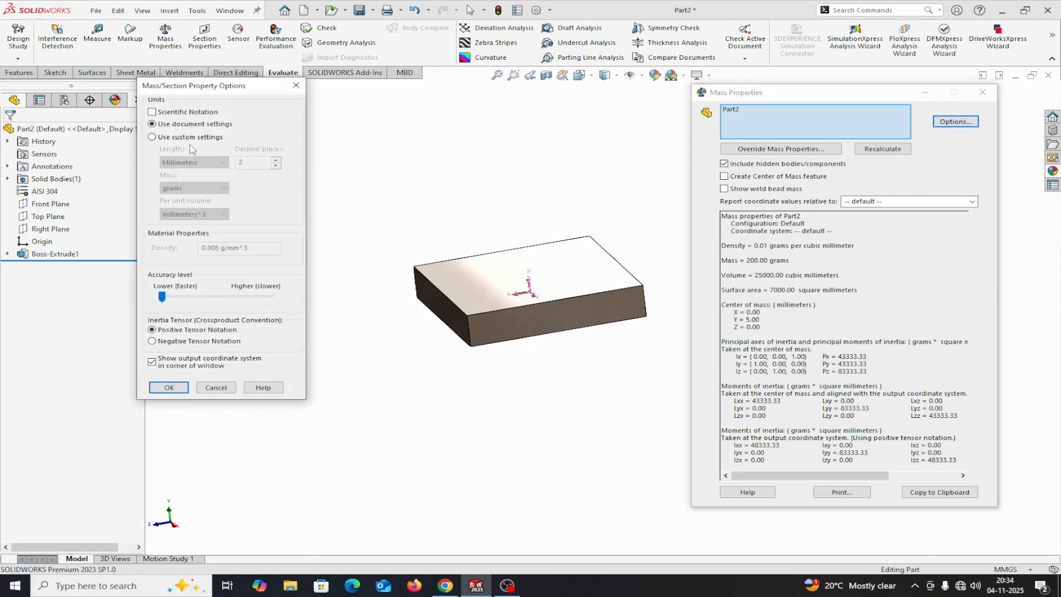
left_click(156, 141)
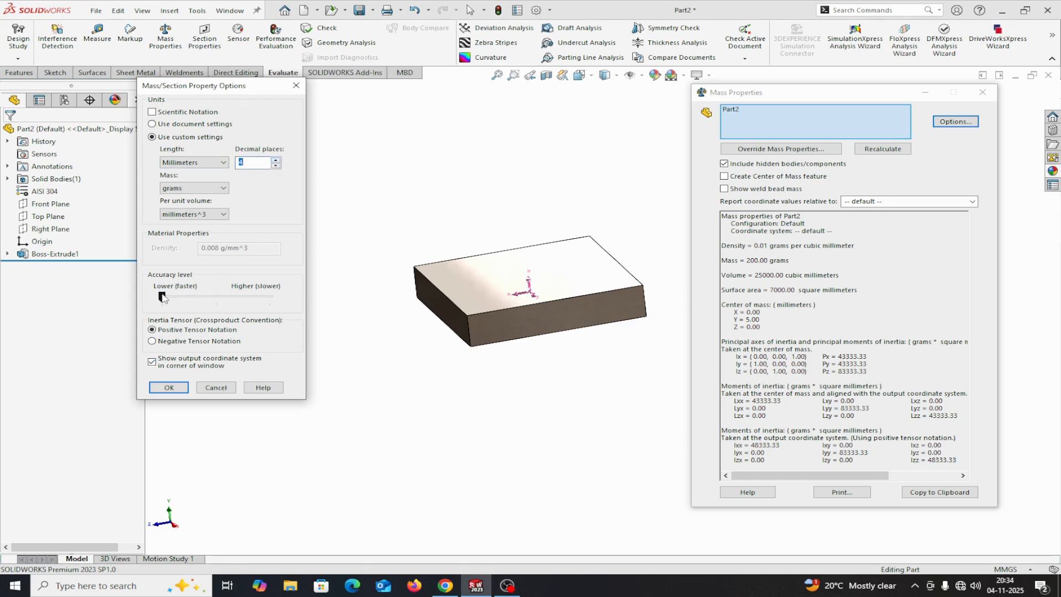
left_click(199, 296)
left_click(169, 386)
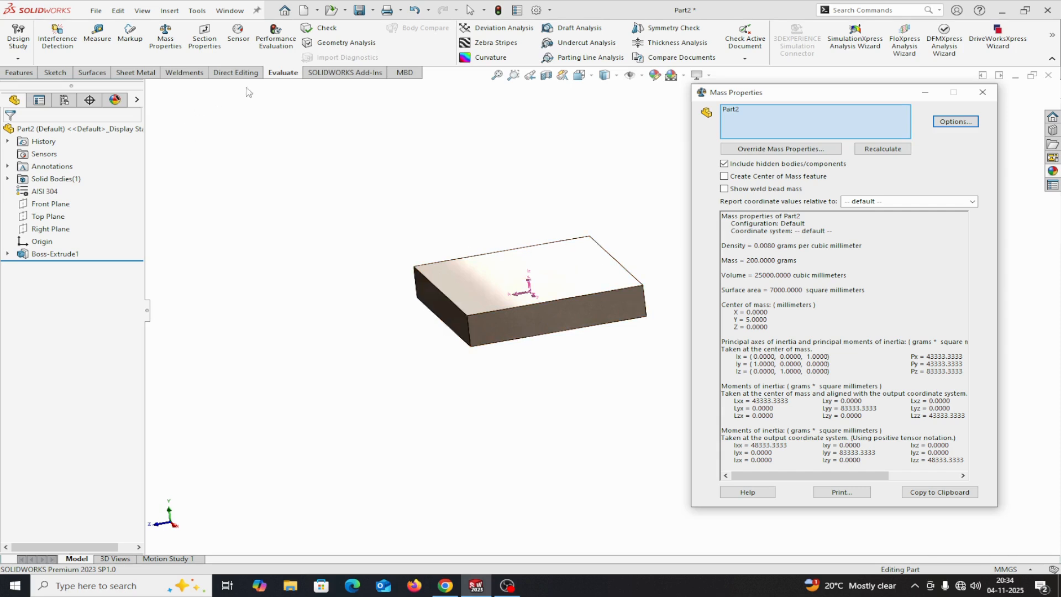
Measure the area and perimeter of the plate's long front side face, and clear the measured selection
left_click(97, 44)
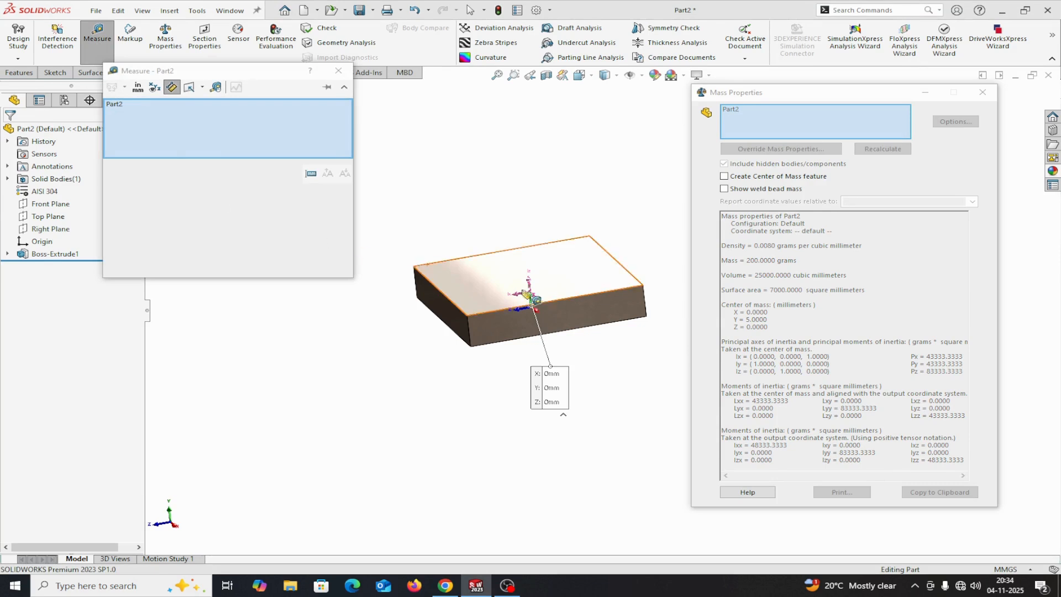
right_click(224, 125)
left_click(254, 123)
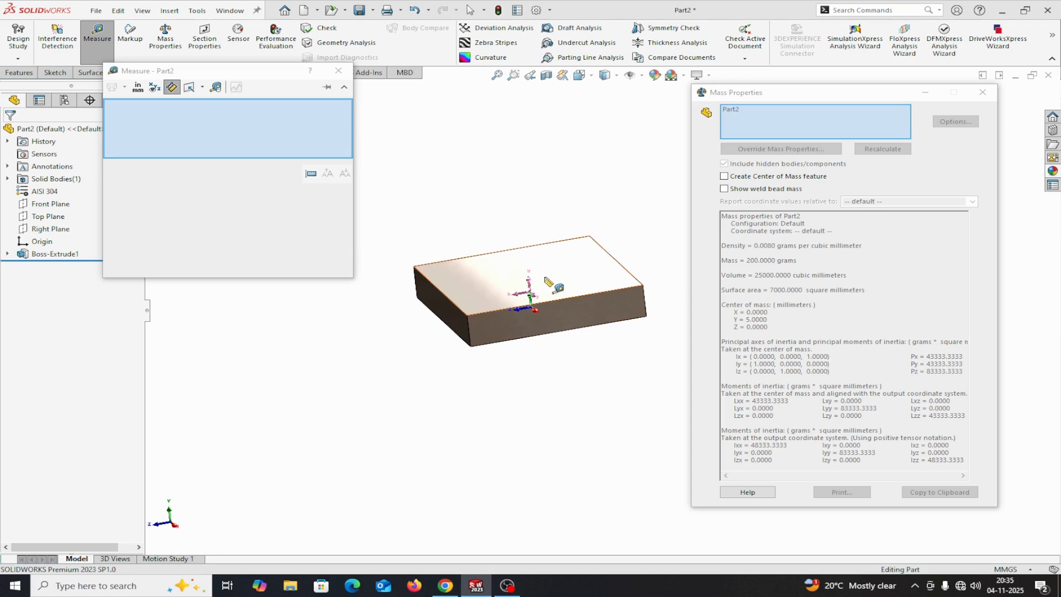
left_click(576, 316)
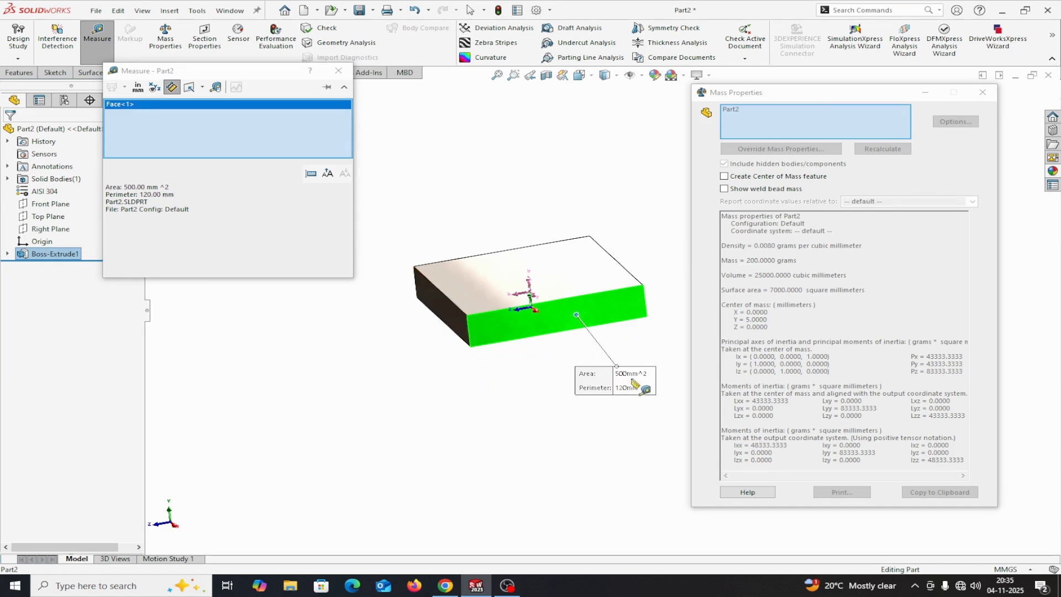
right_click(254, 130)
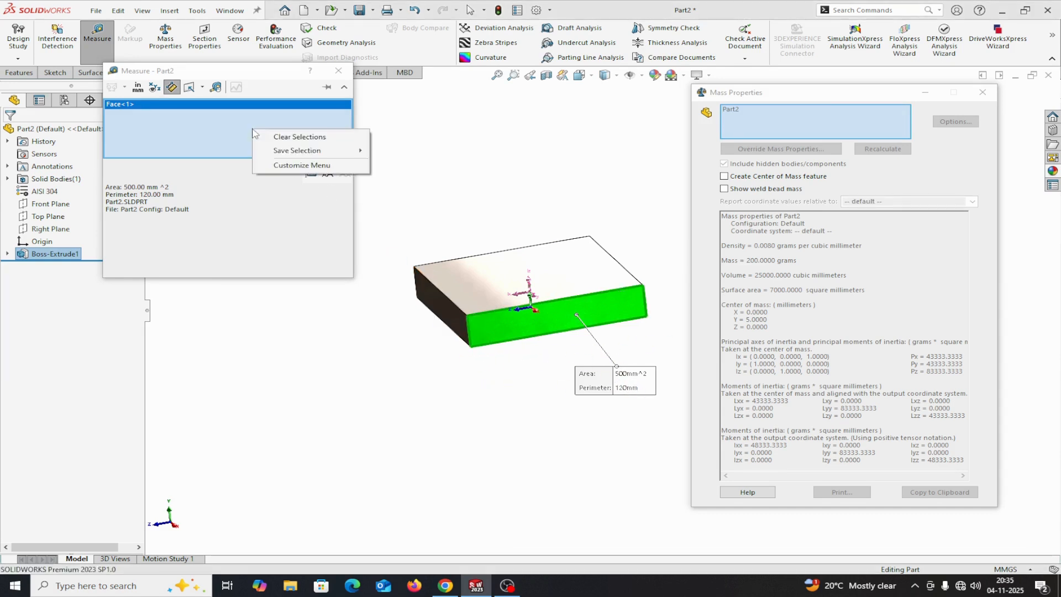
left_click(287, 135)
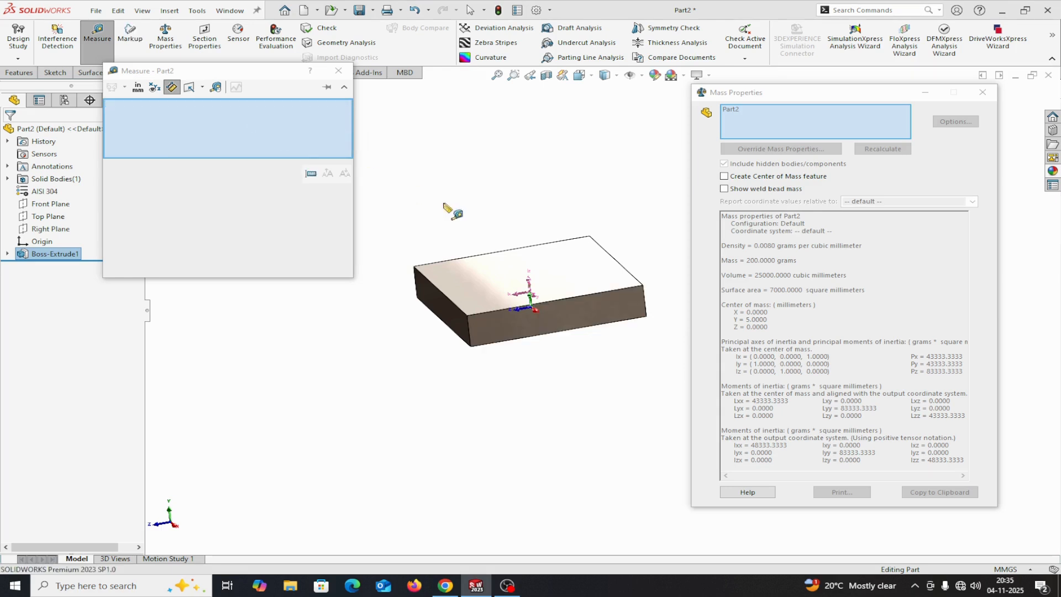
Measure the plate's upper face, and close both the measurement and the mass properties report
left_click(541, 271)
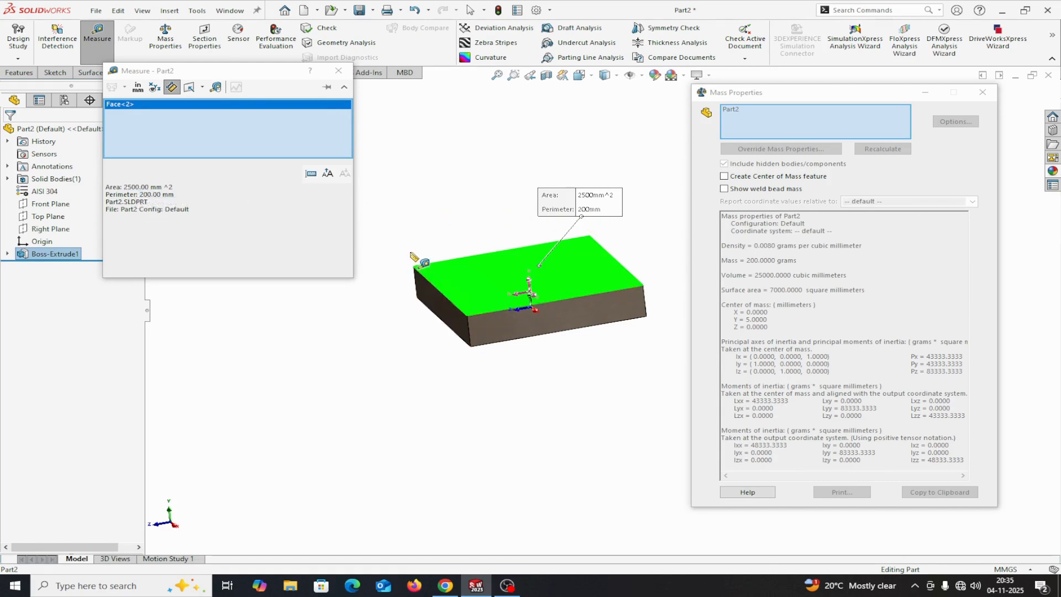
right_click(282, 119)
left_click(325, 125)
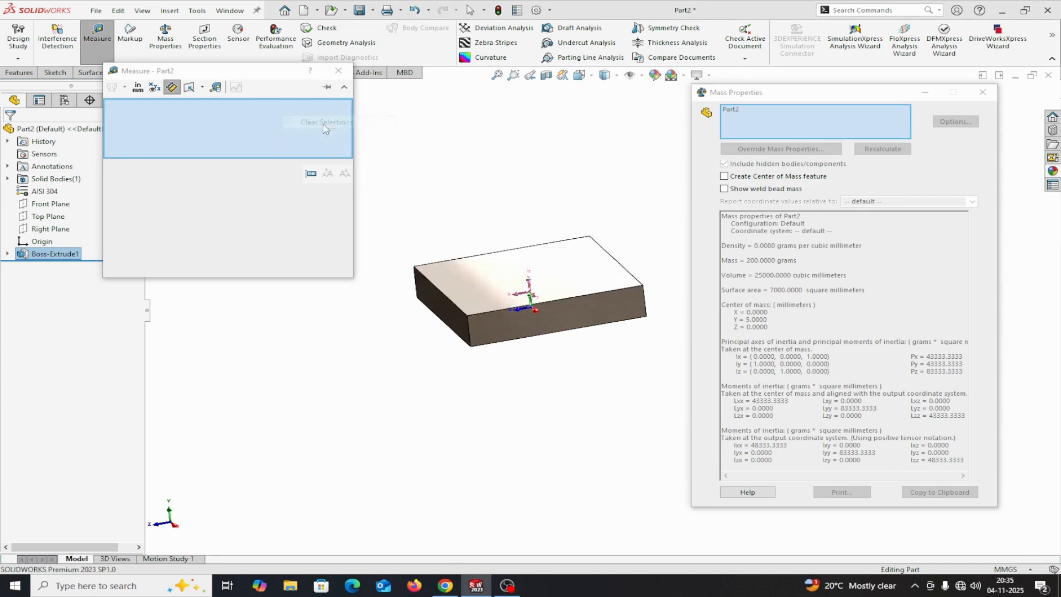
left_click(338, 71)
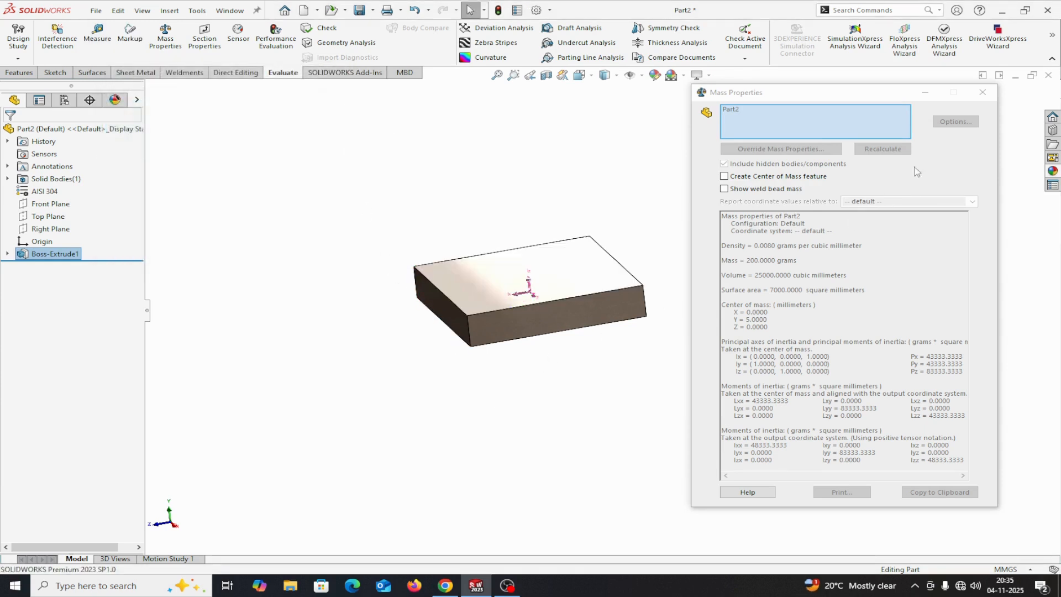
left_click(982, 92)
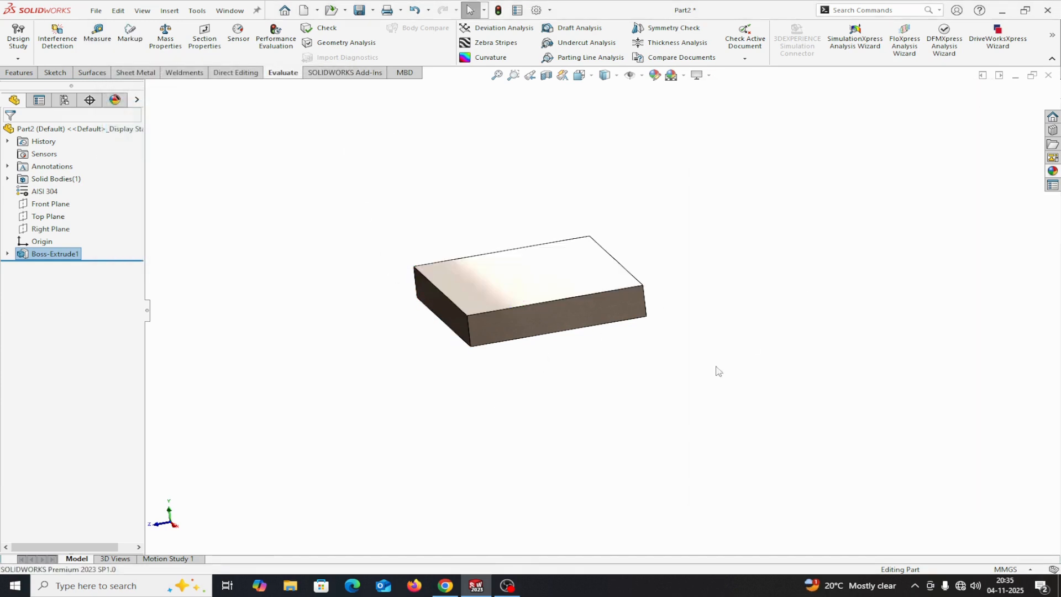
Remove the AISI 304 material from the plate, and set the density to 0.0078 g/mm^3 in the mass properties options
right_click(28, 193)
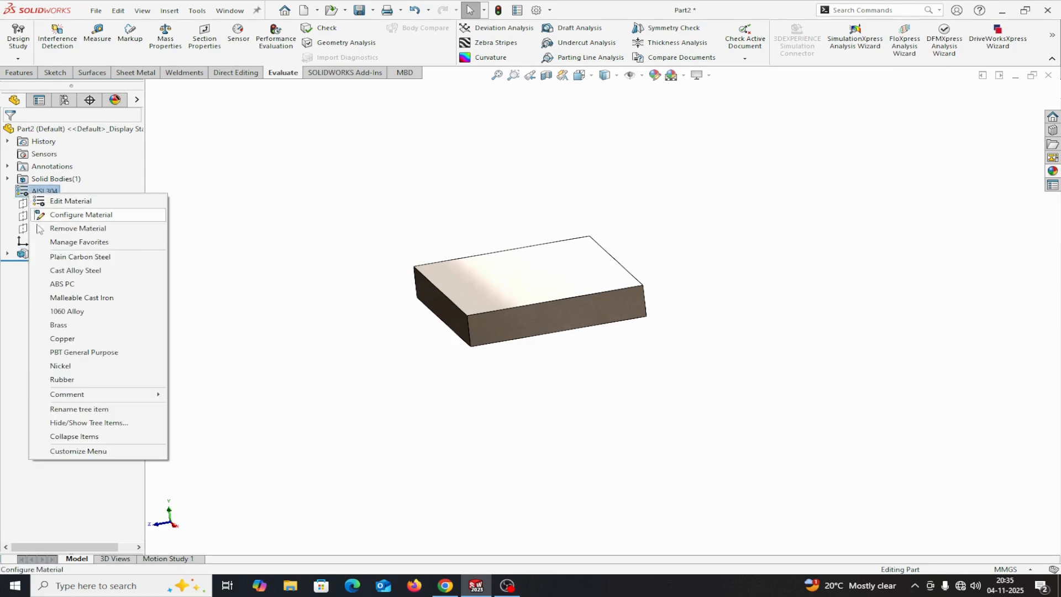
left_click(58, 228)
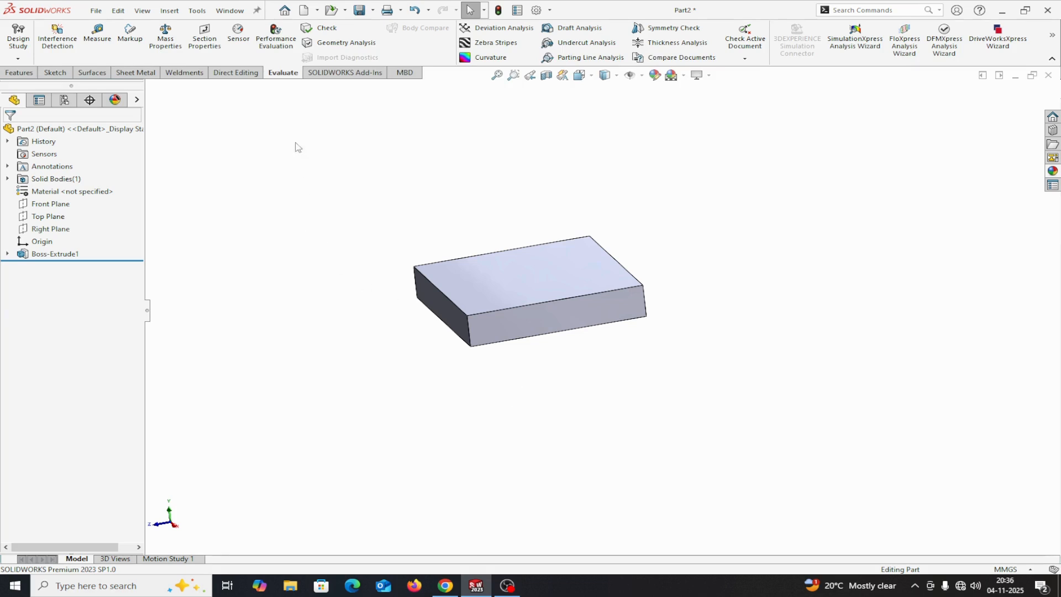
left_click(165, 37)
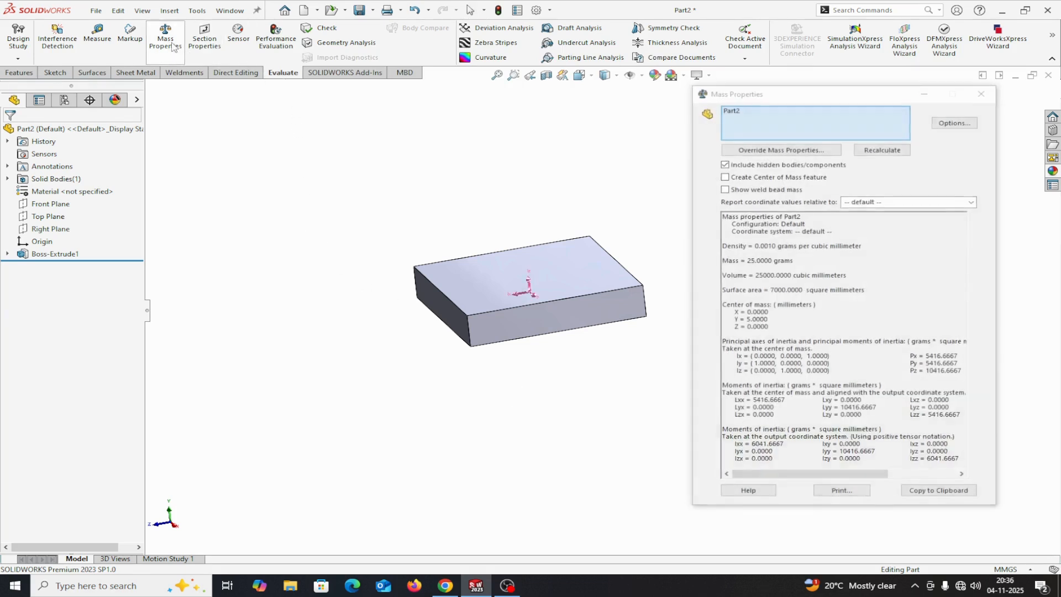
left_click(955, 122)
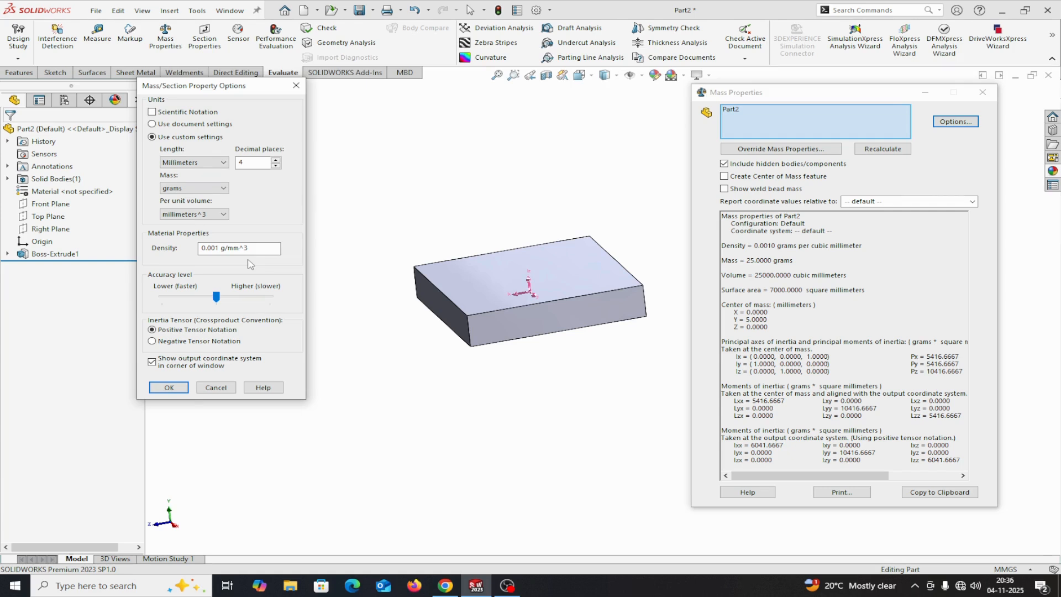
left_click(221, 249)
left_click_drag(220, 249, 192, 256)
type(".0078")
left_click(169, 387)
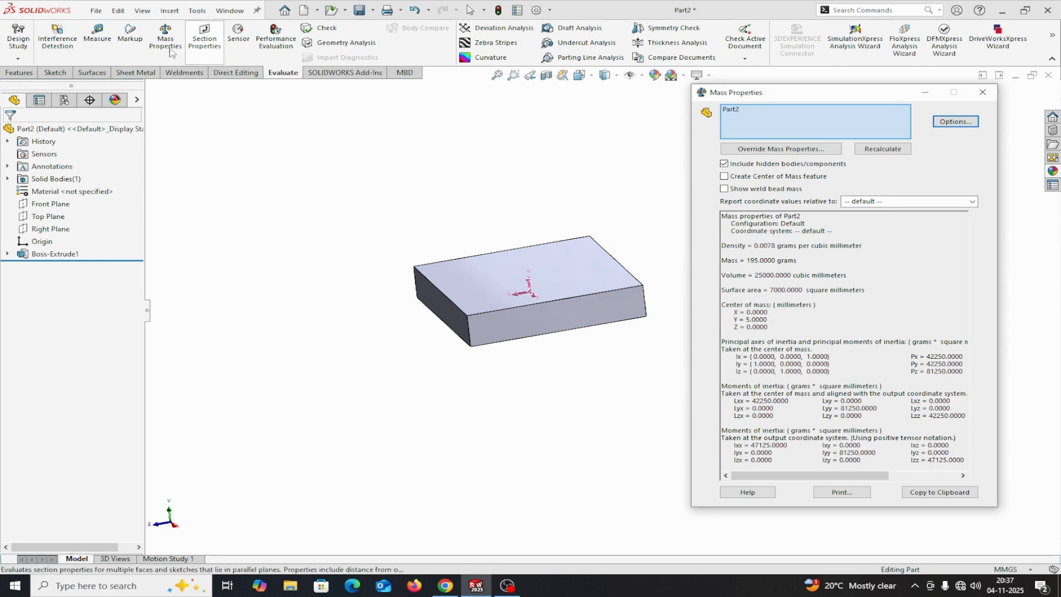
Measure the area and perimeter of the plate's upper face, and clear the measured selection
left_click(97, 35)
right_click(150, 119)
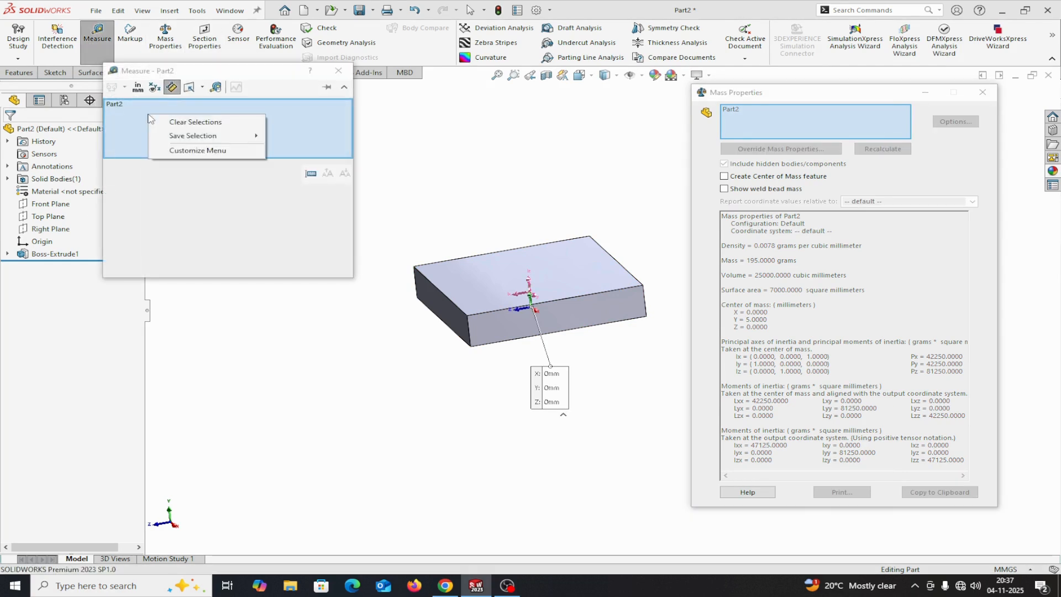
left_click(167, 122)
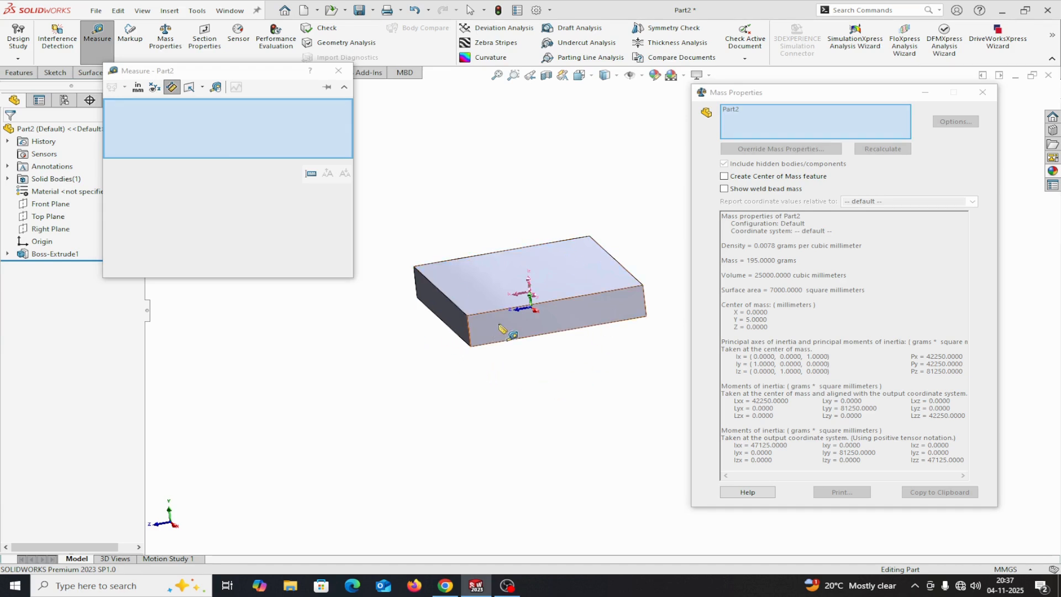
left_click(461, 288)
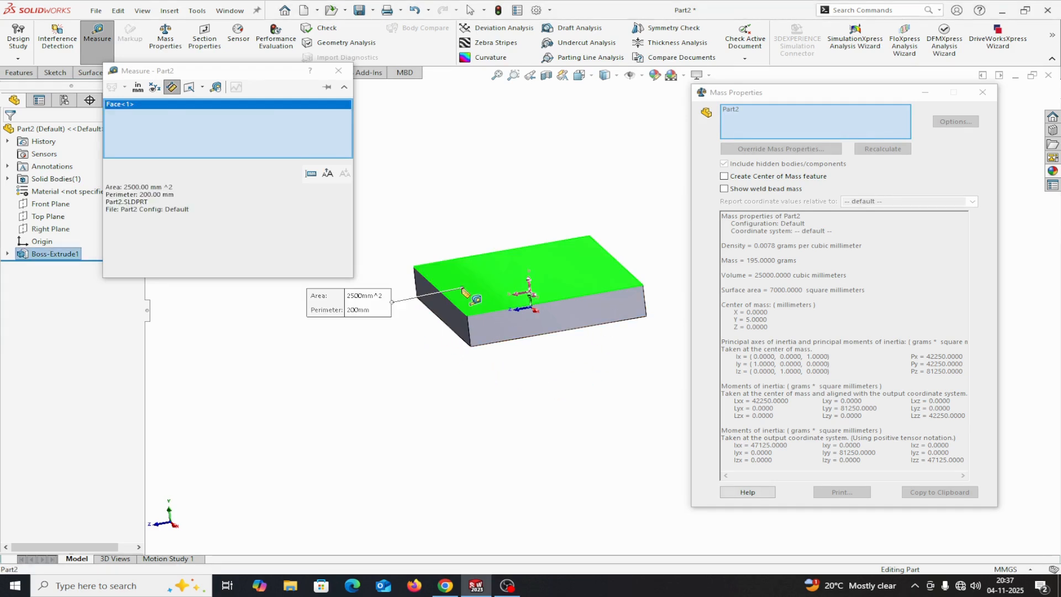
left_click(135, 186)
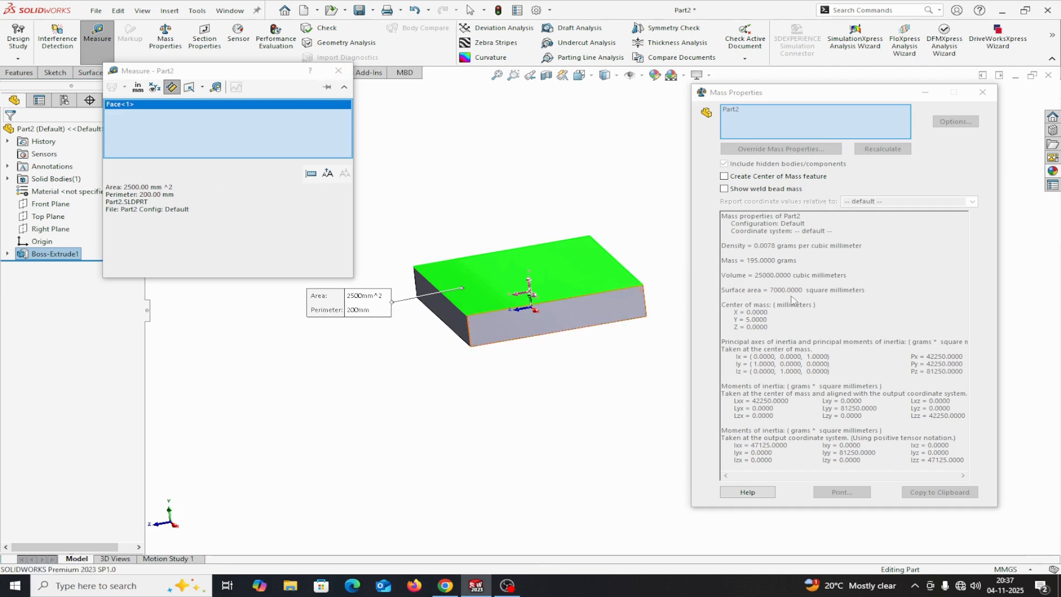
right_click(224, 137)
left_click(246, 143)
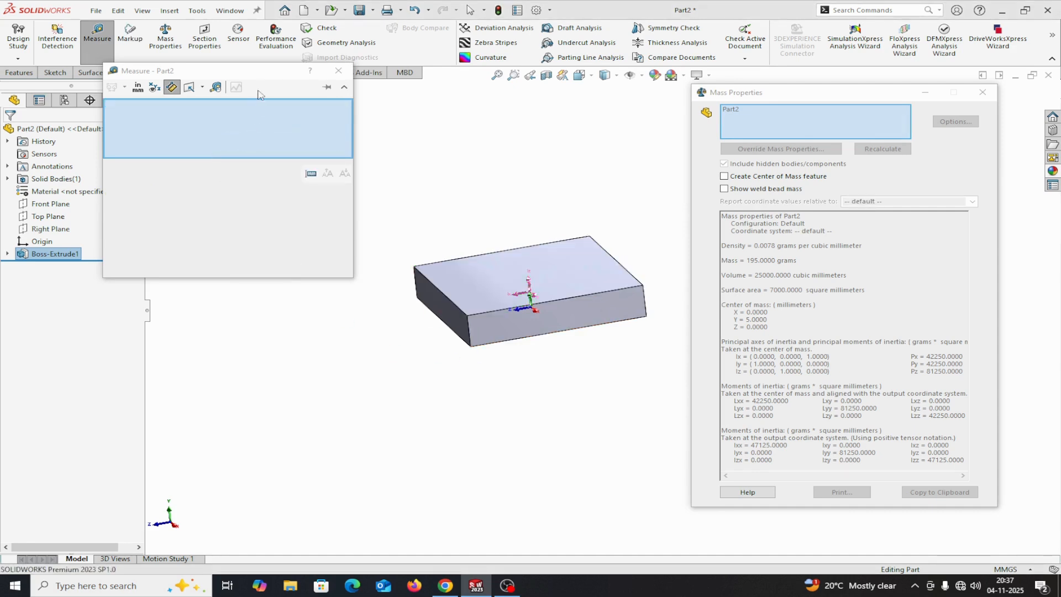
Measure the upper face again, placing the measurement window and callout clear of each other, and close the measurement
left_click_drag(265, 73, 270, 120)
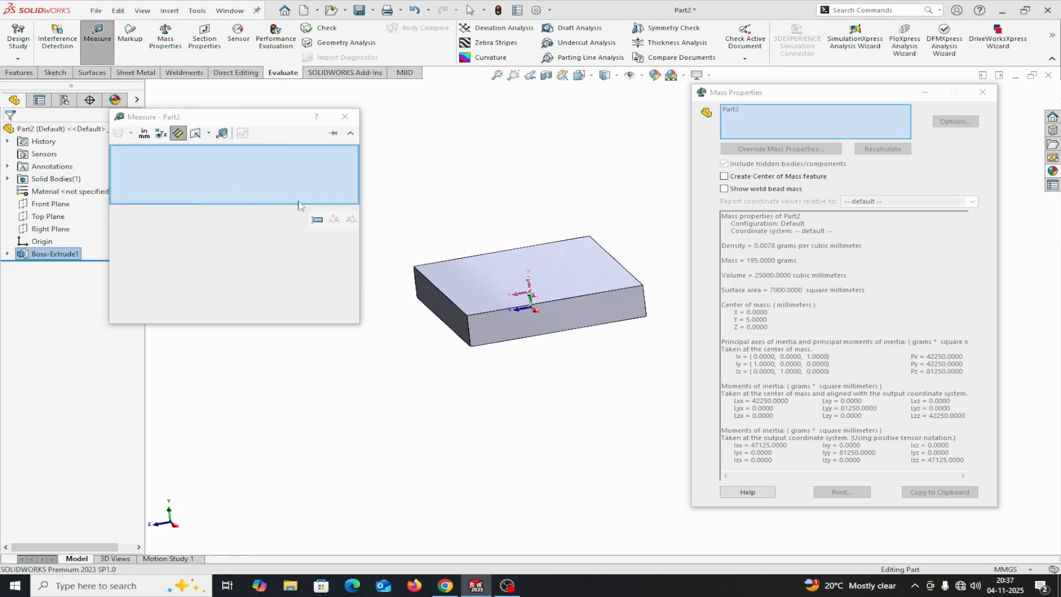
left_click(469, 298)
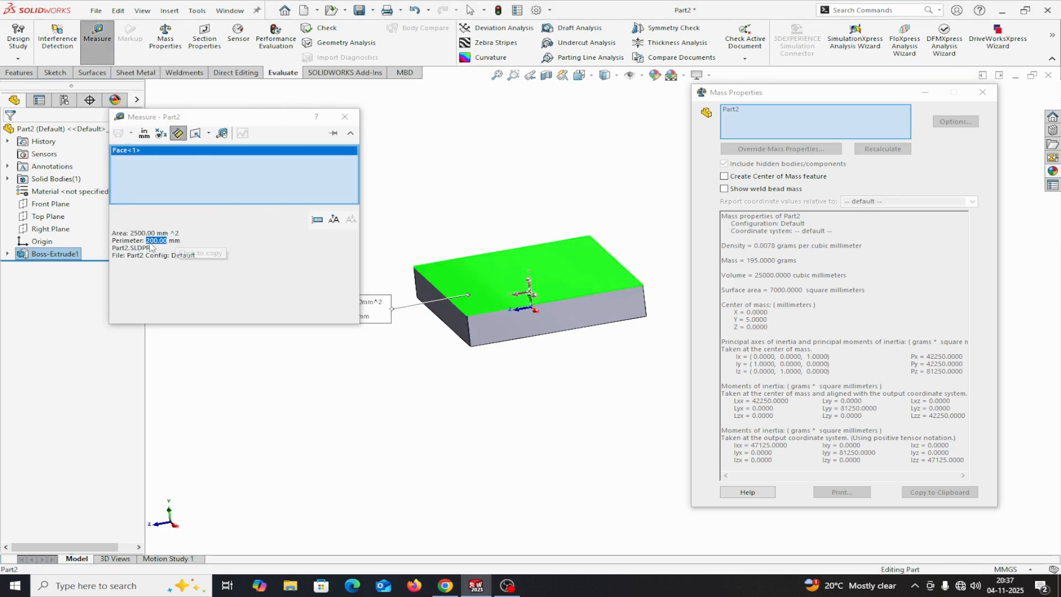
left_click_drag(379, 317, 462, 394)
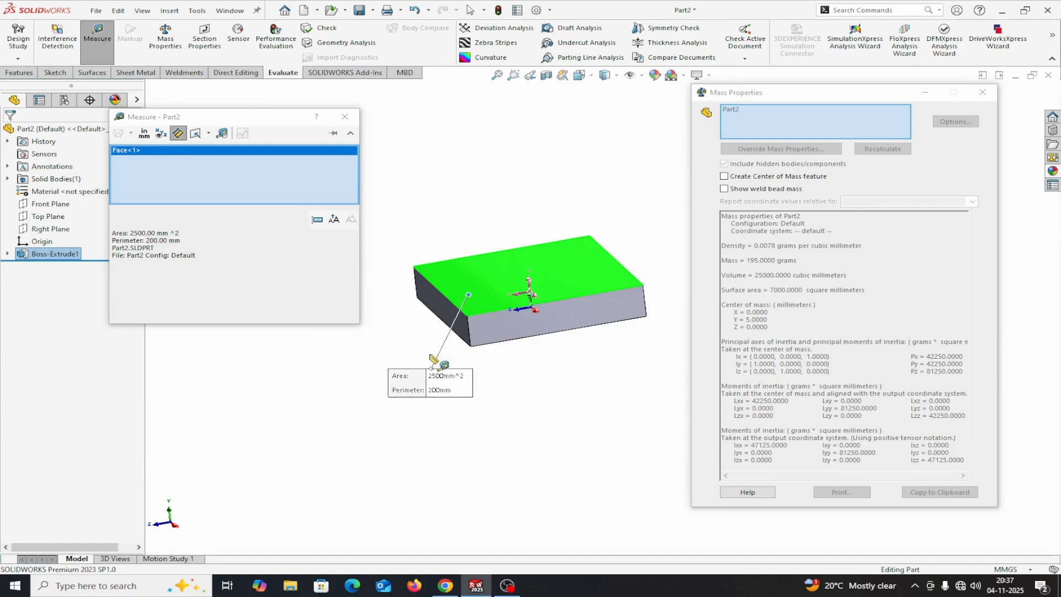
left_click(348, 119)
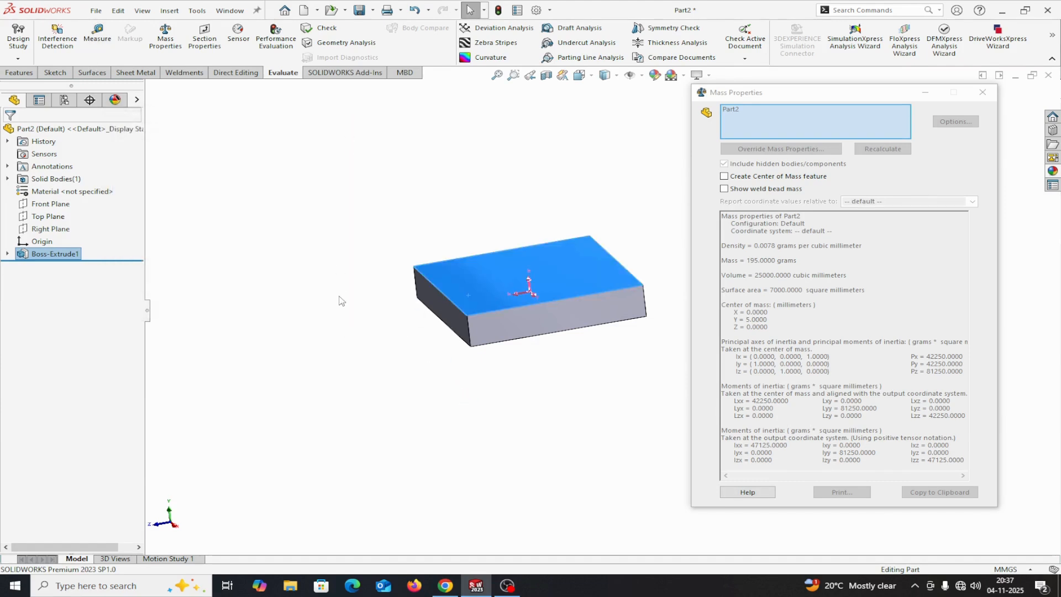